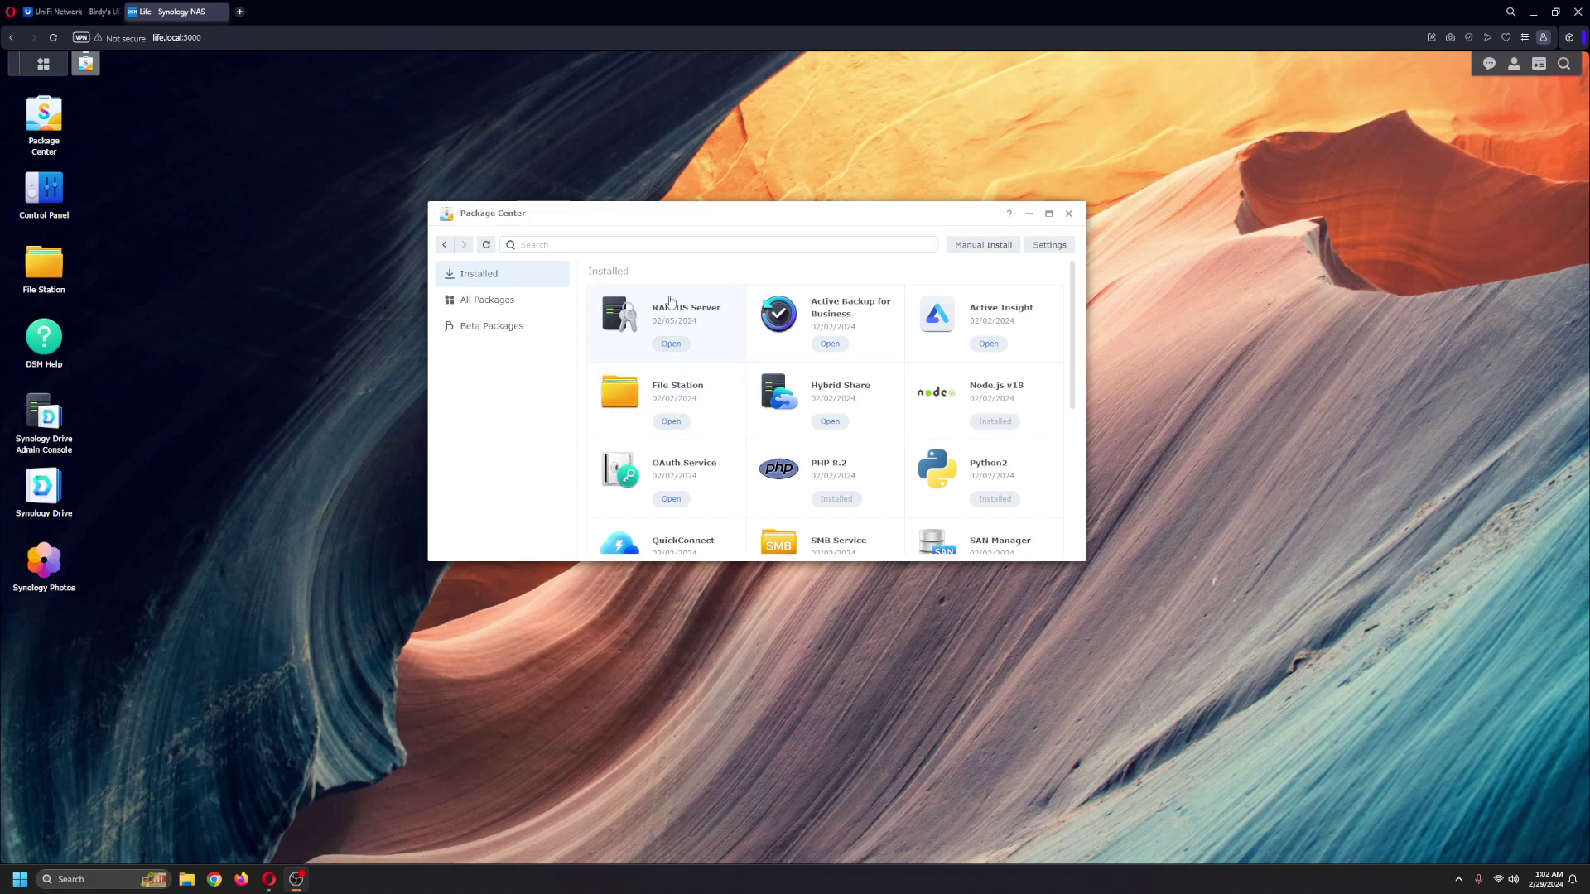
Step: Open RADIUS Server and select the authentication port value 1812 on its Settings page
click(671, 344)
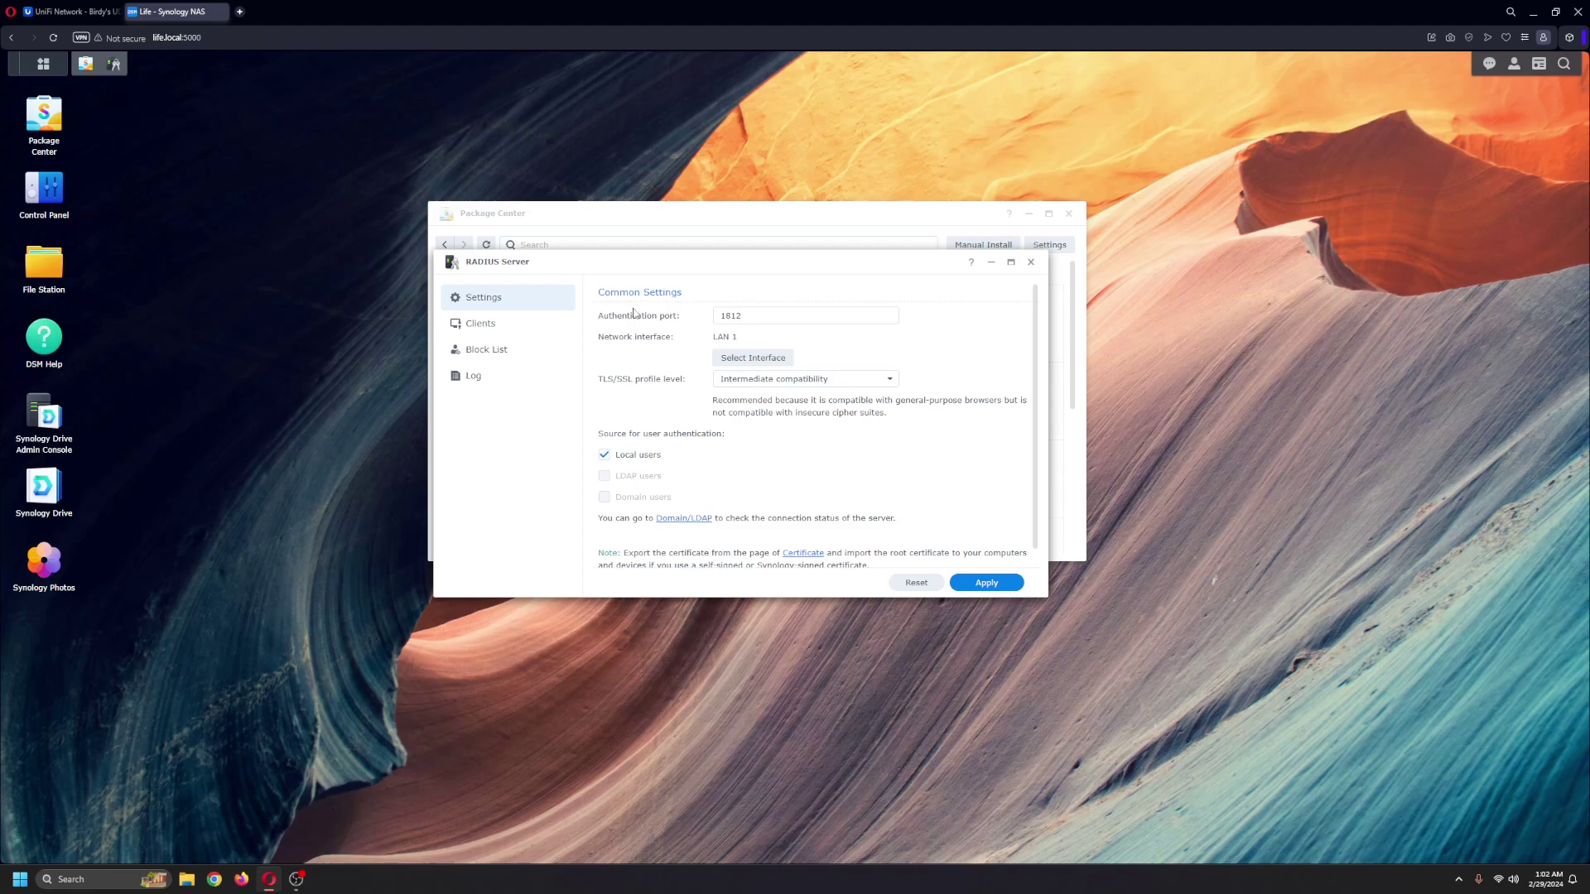
double_click(773, 314)
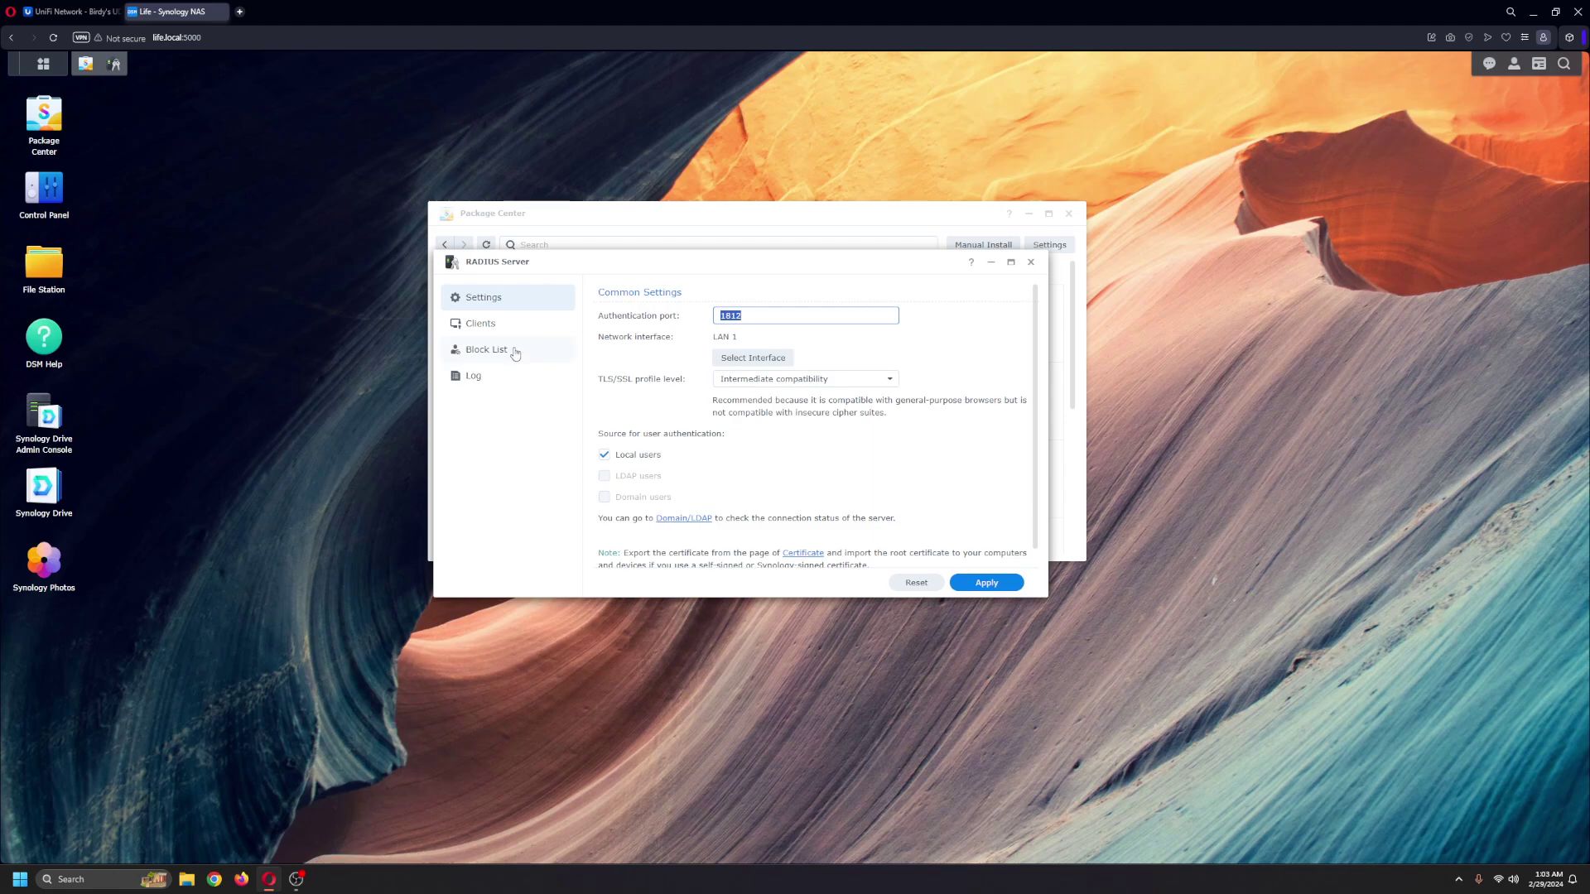
Step: In the Clients list, inspect UDM_PRO's name, shared secret and IP address 192.168.1.1
click(487, 330)
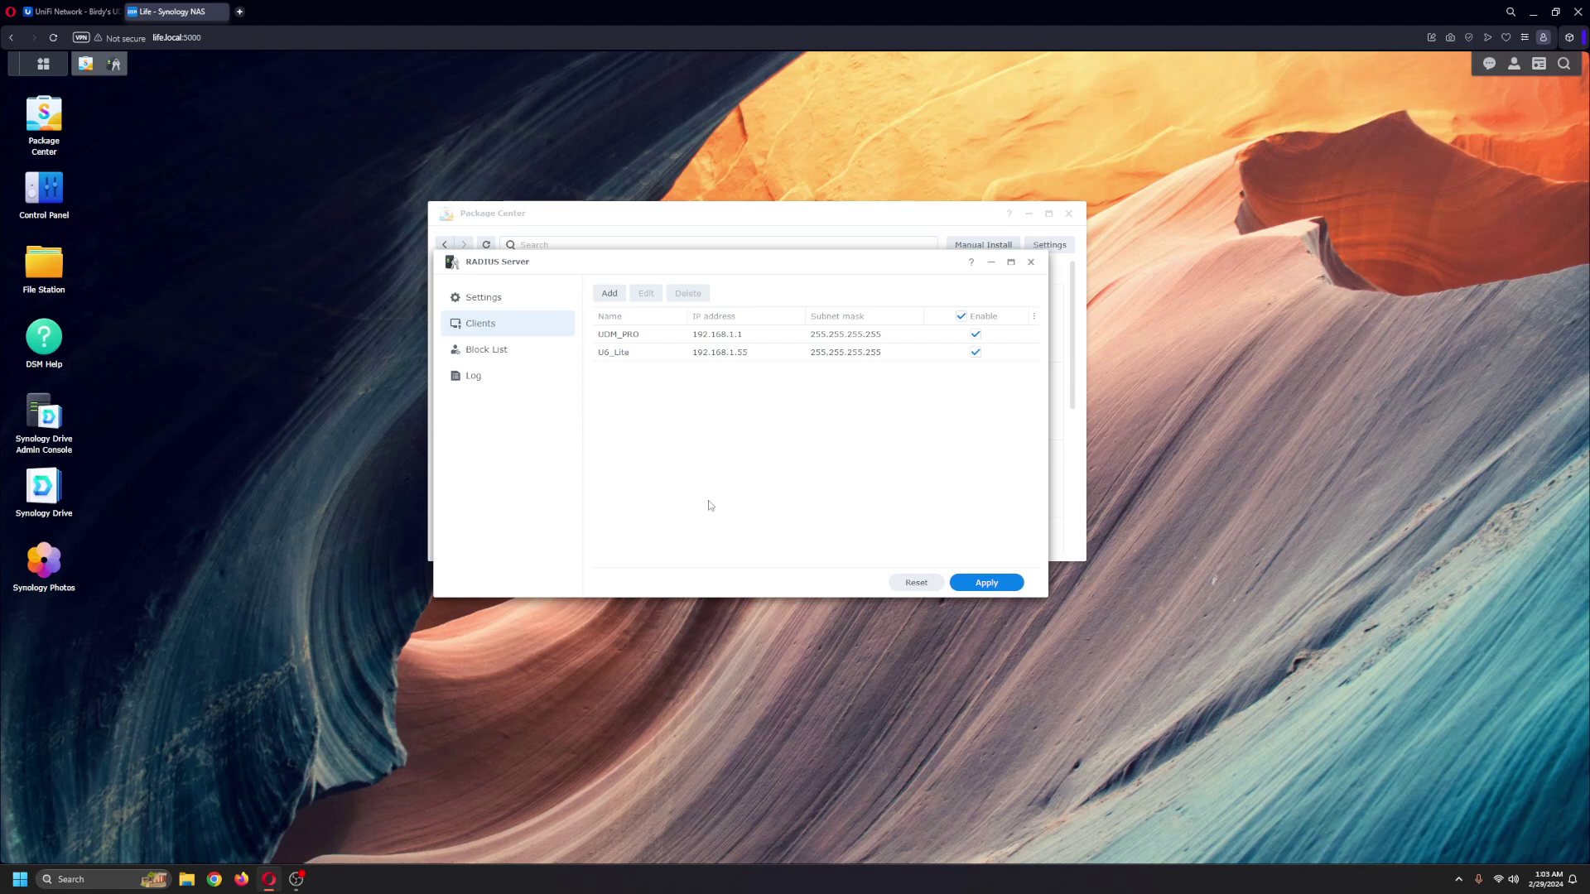
double_click(635, 340)
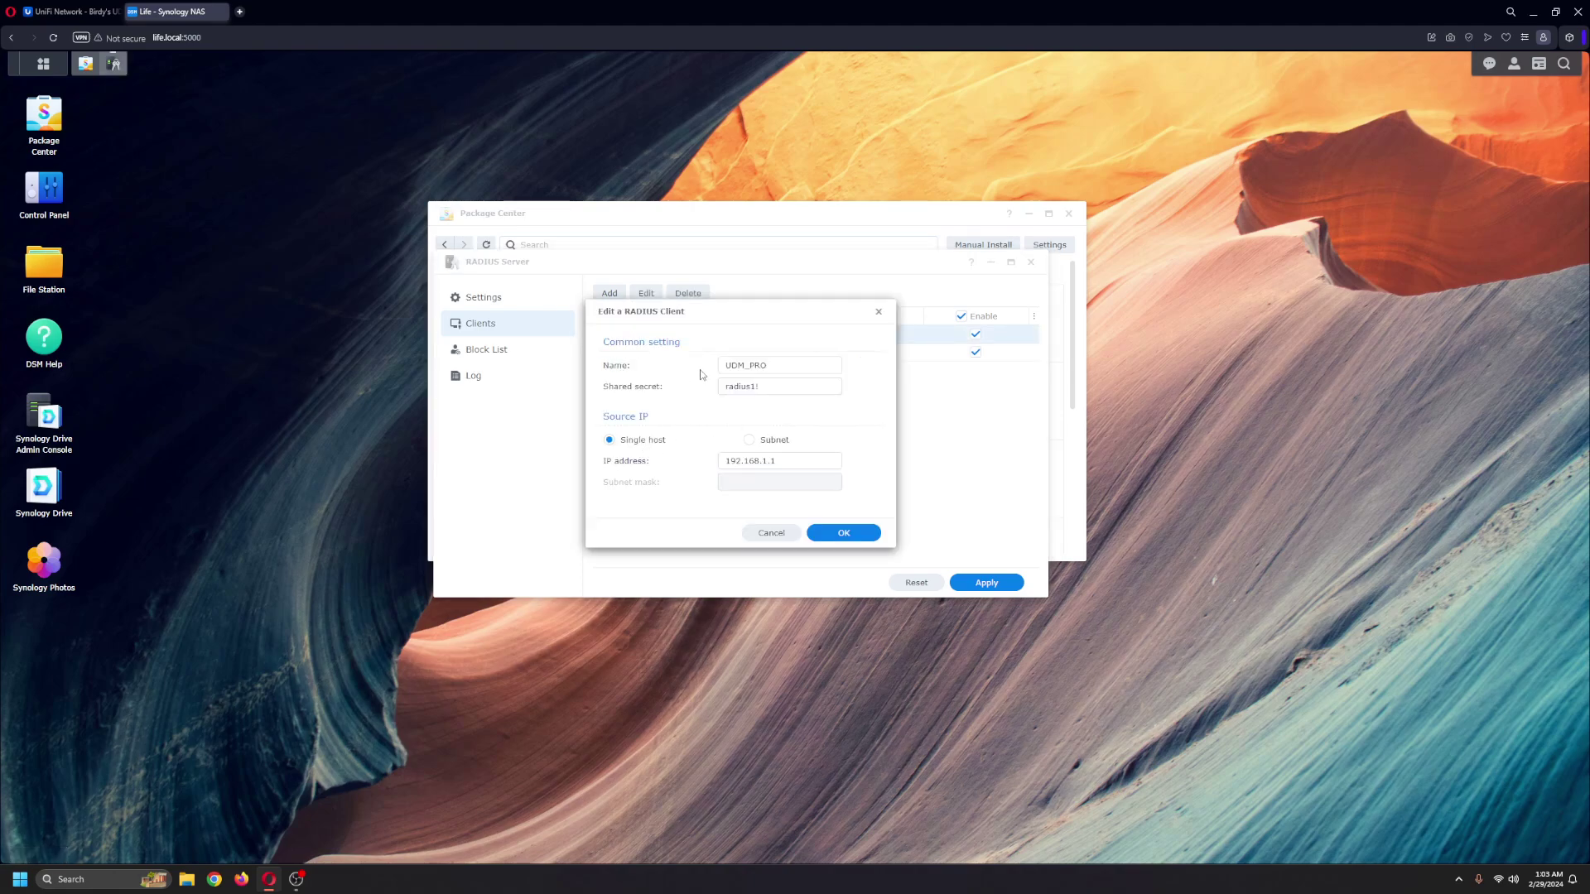
double_click(793, 369)
click(737, 413)
drag(726, 386, 782, 388)
click(648, 513)
click(849, 537)
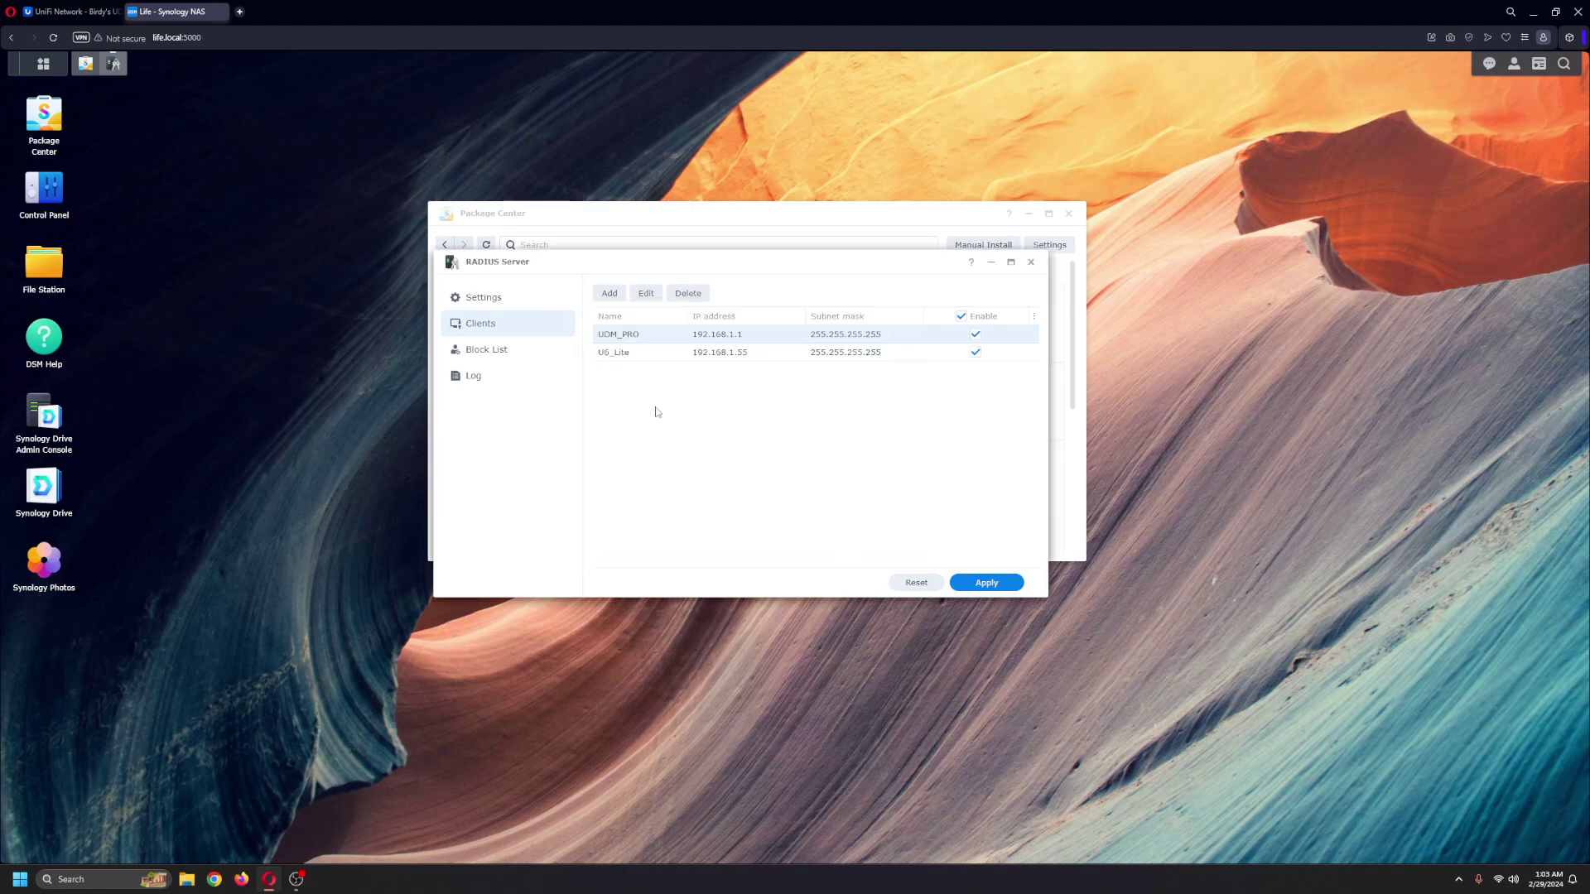
double_click(628, 354)
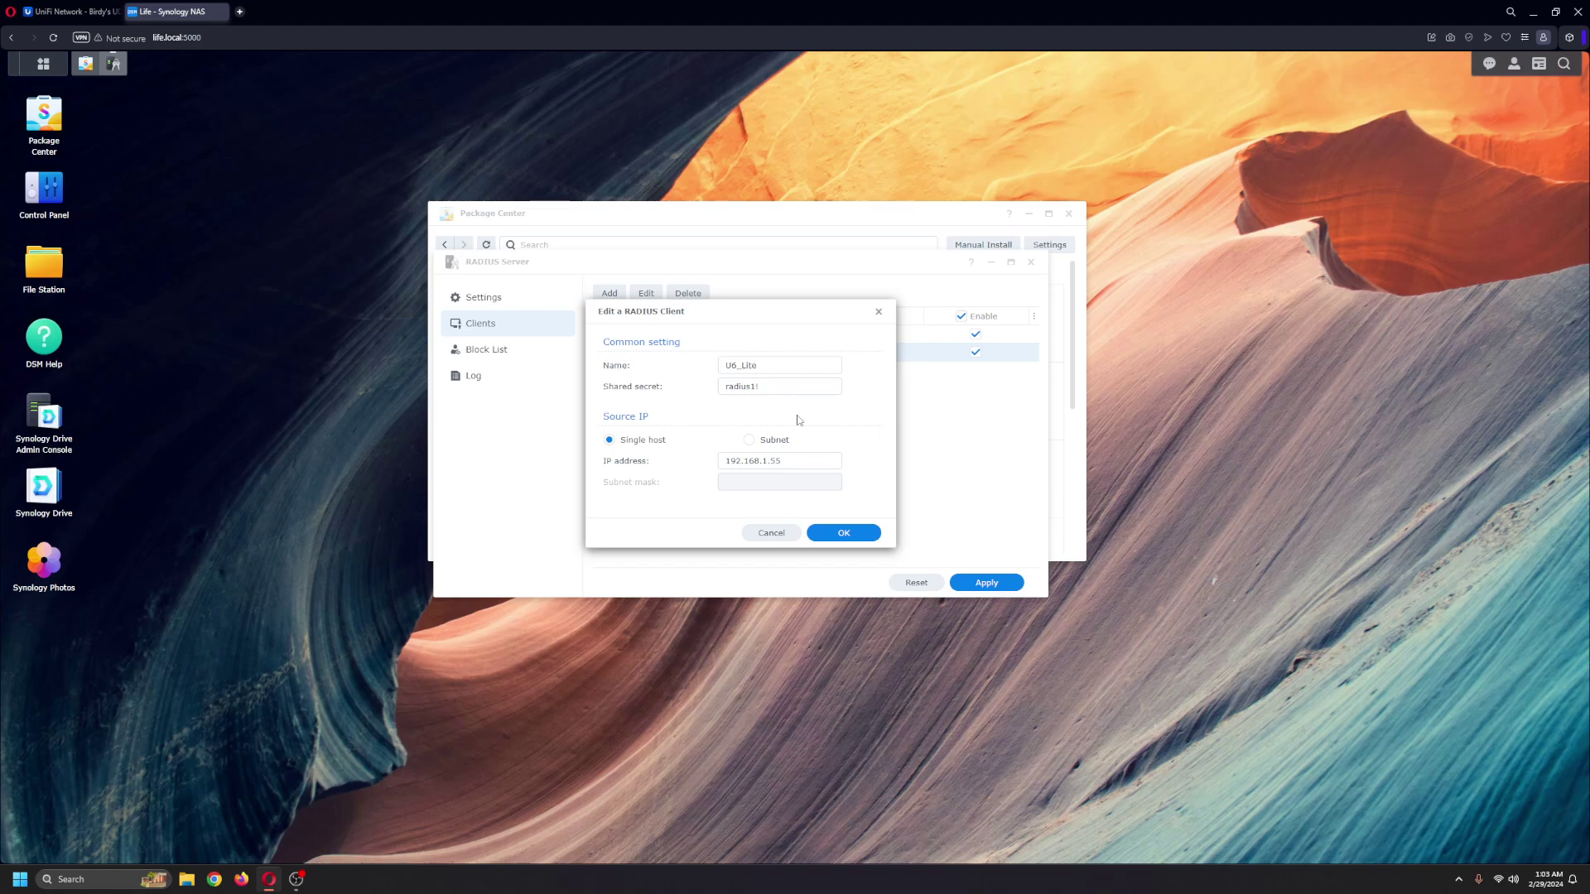
drag(720, 388, 787, 390)
drag(724, 463, 831, 462)
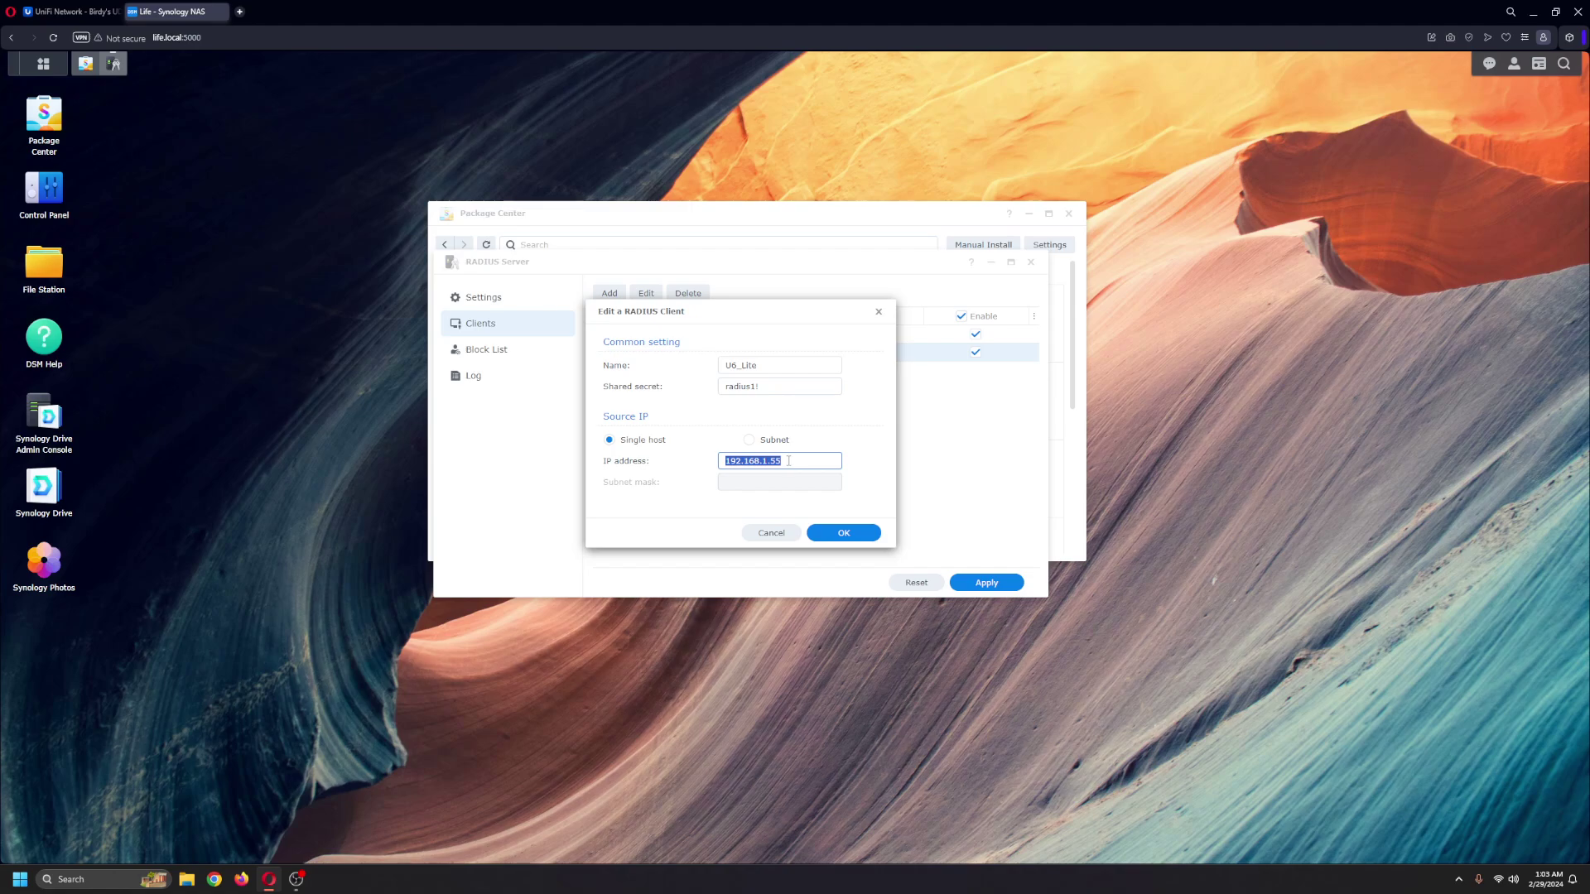
click(854, 542)
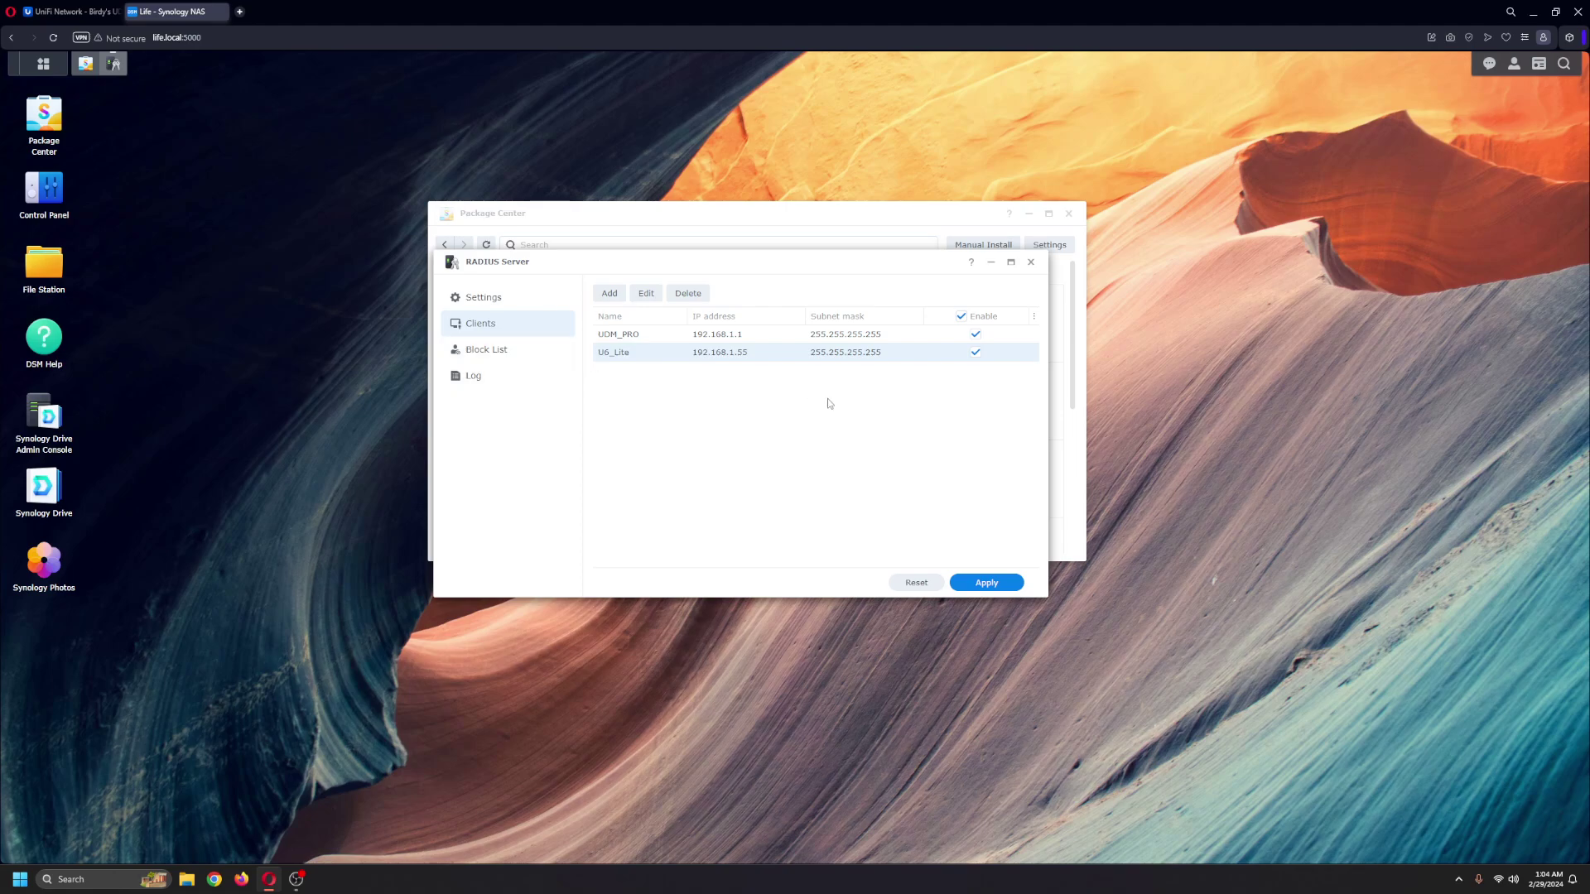
Step: View the Block List, then scroll through the 251 RADIUS Server log entries
click(501, 354)
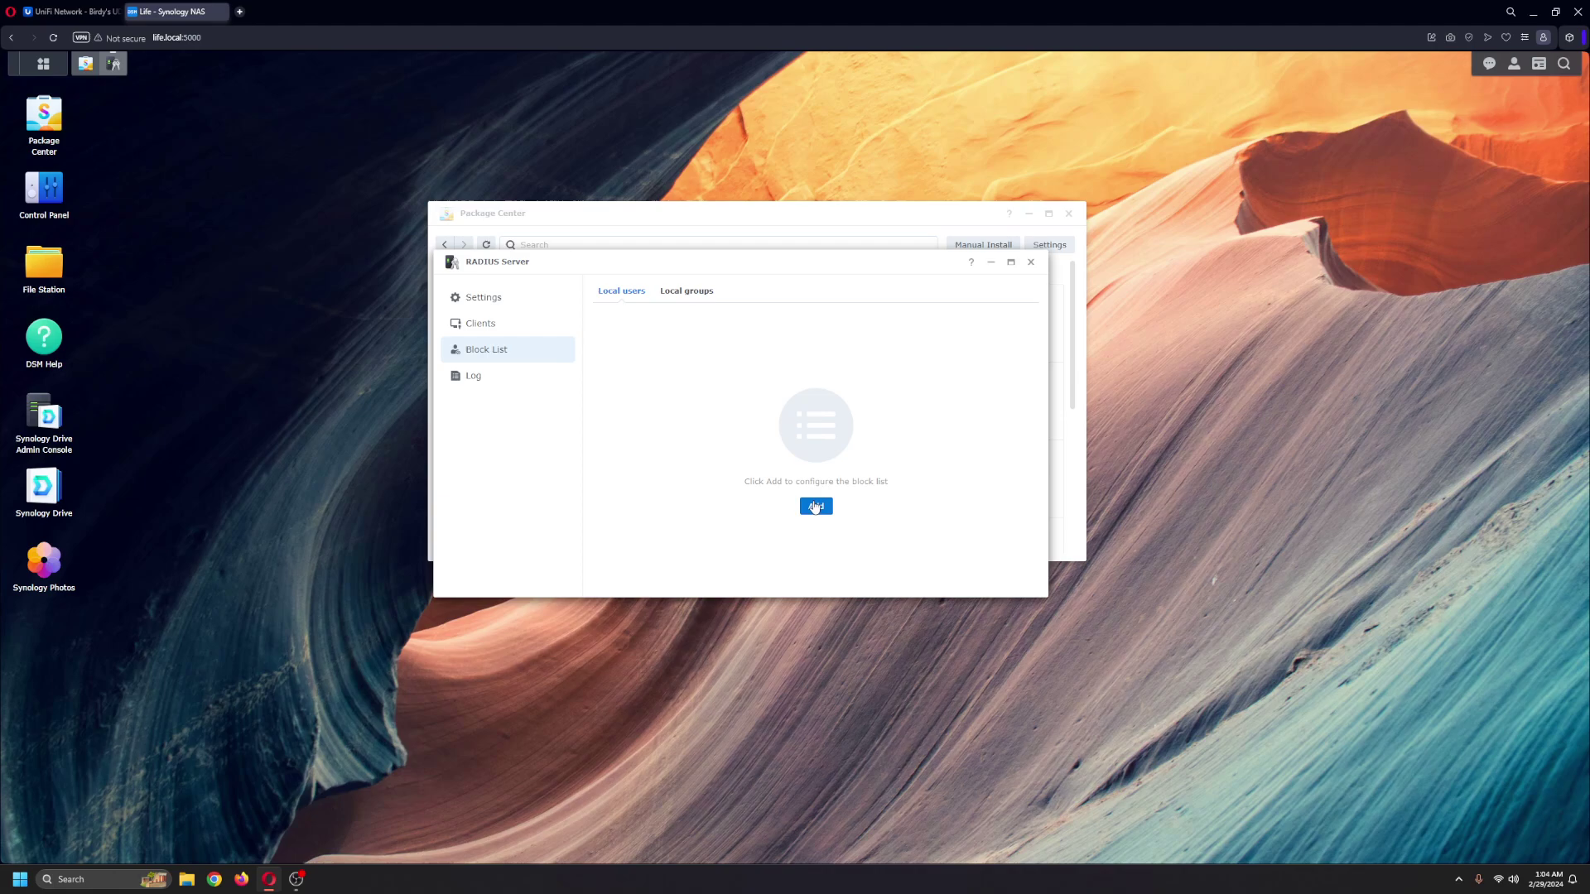
click(475, 379)
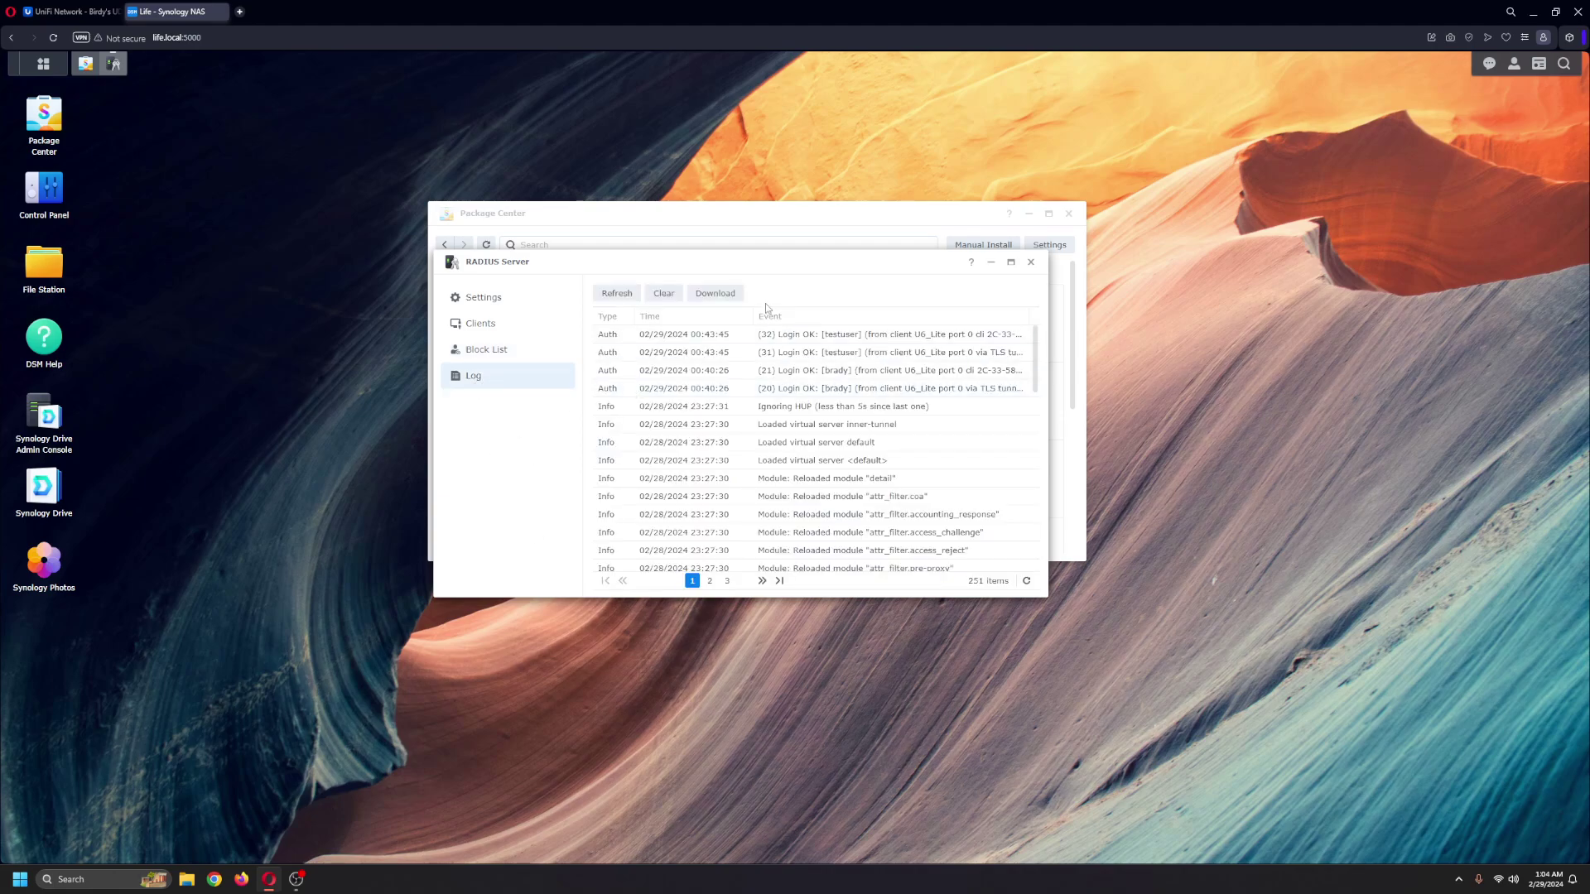
scroll(848, 451, down, 3)
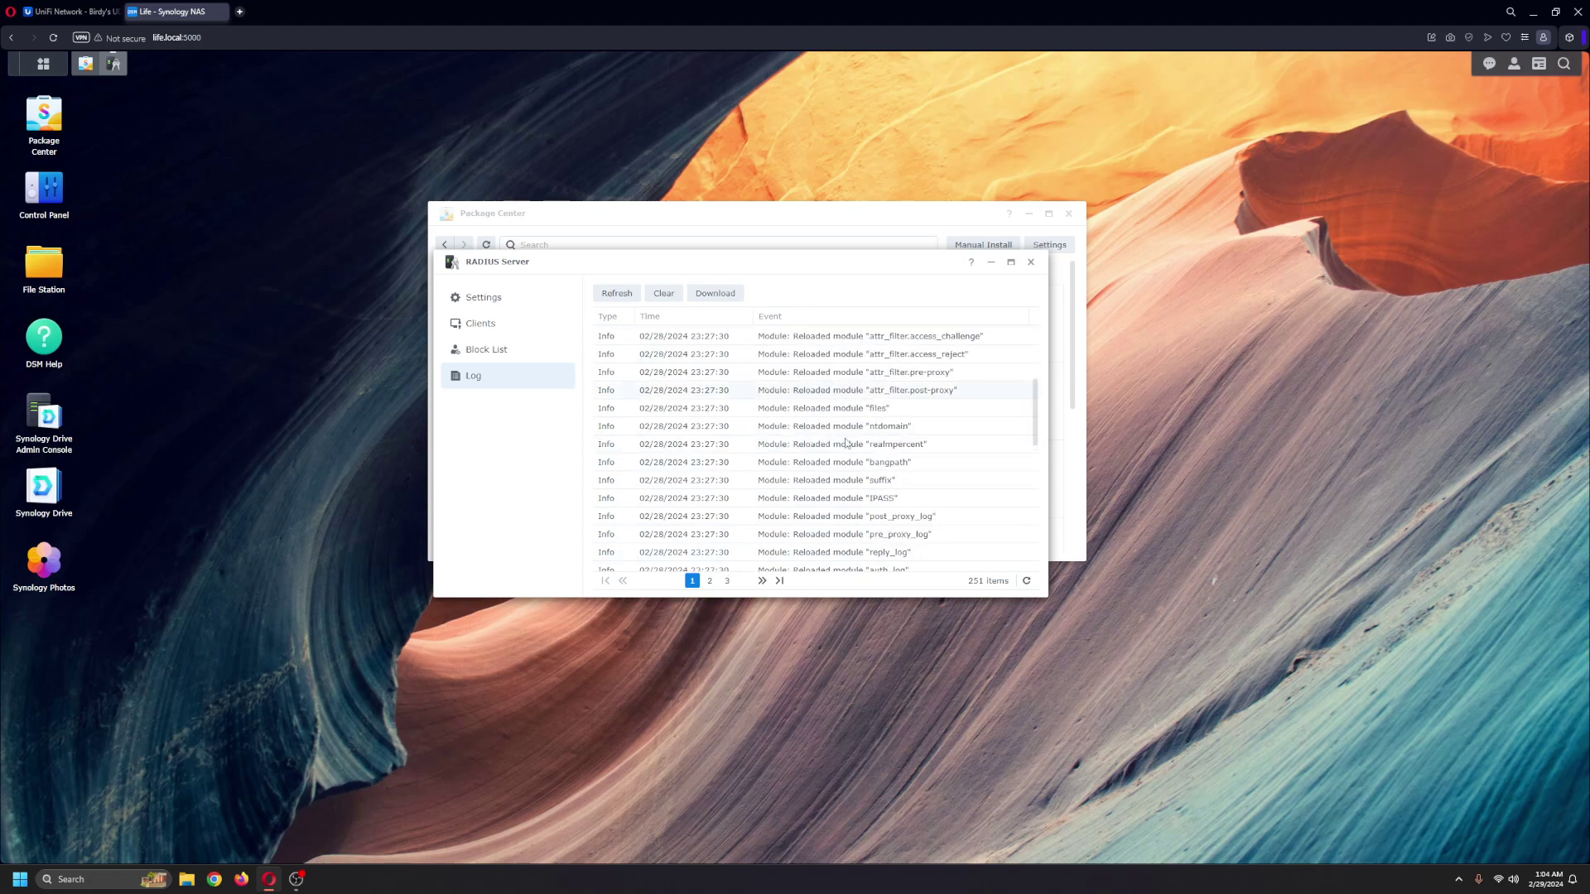
scroll(846, 444, up, 3)
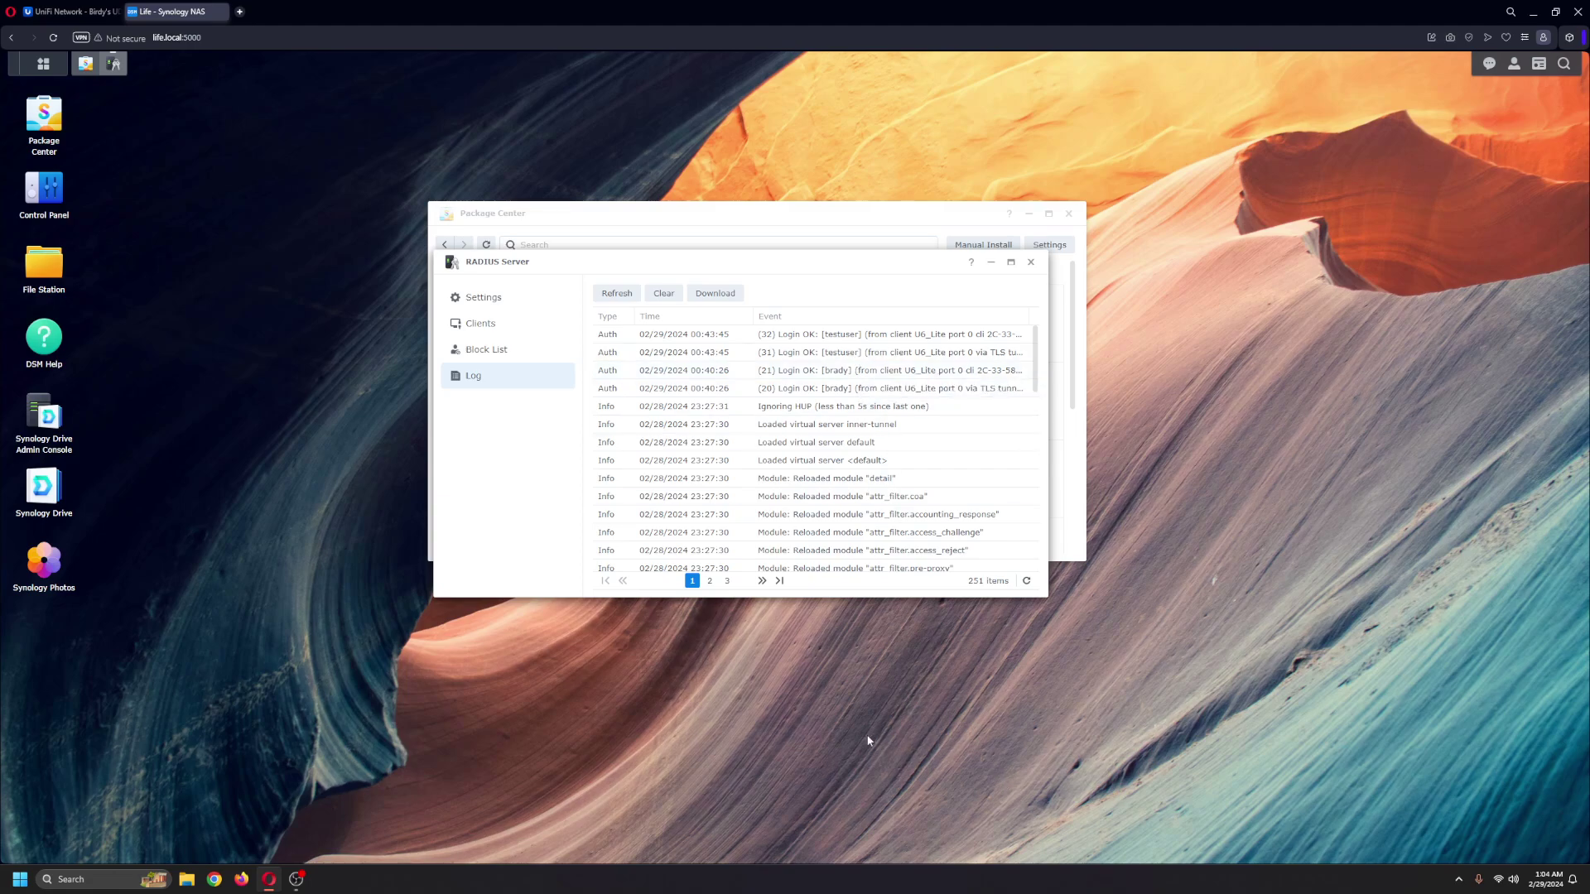
Step: Return to the RADIUS clients list, then switch to UniFi Network's RADIUS profiles page
click(490, 327)
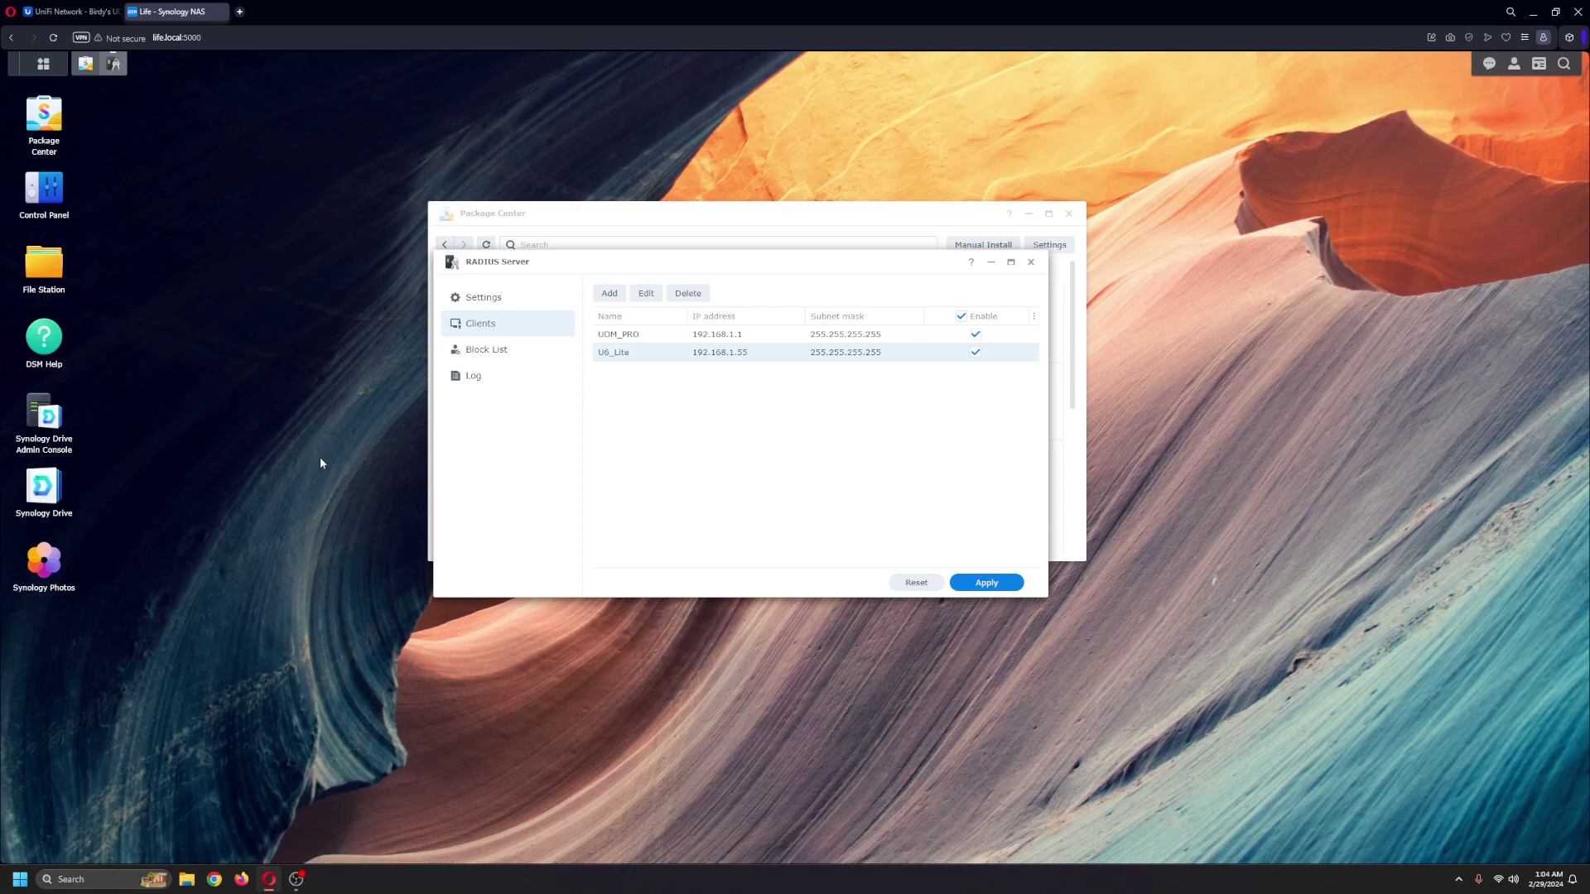
click(77, 14)
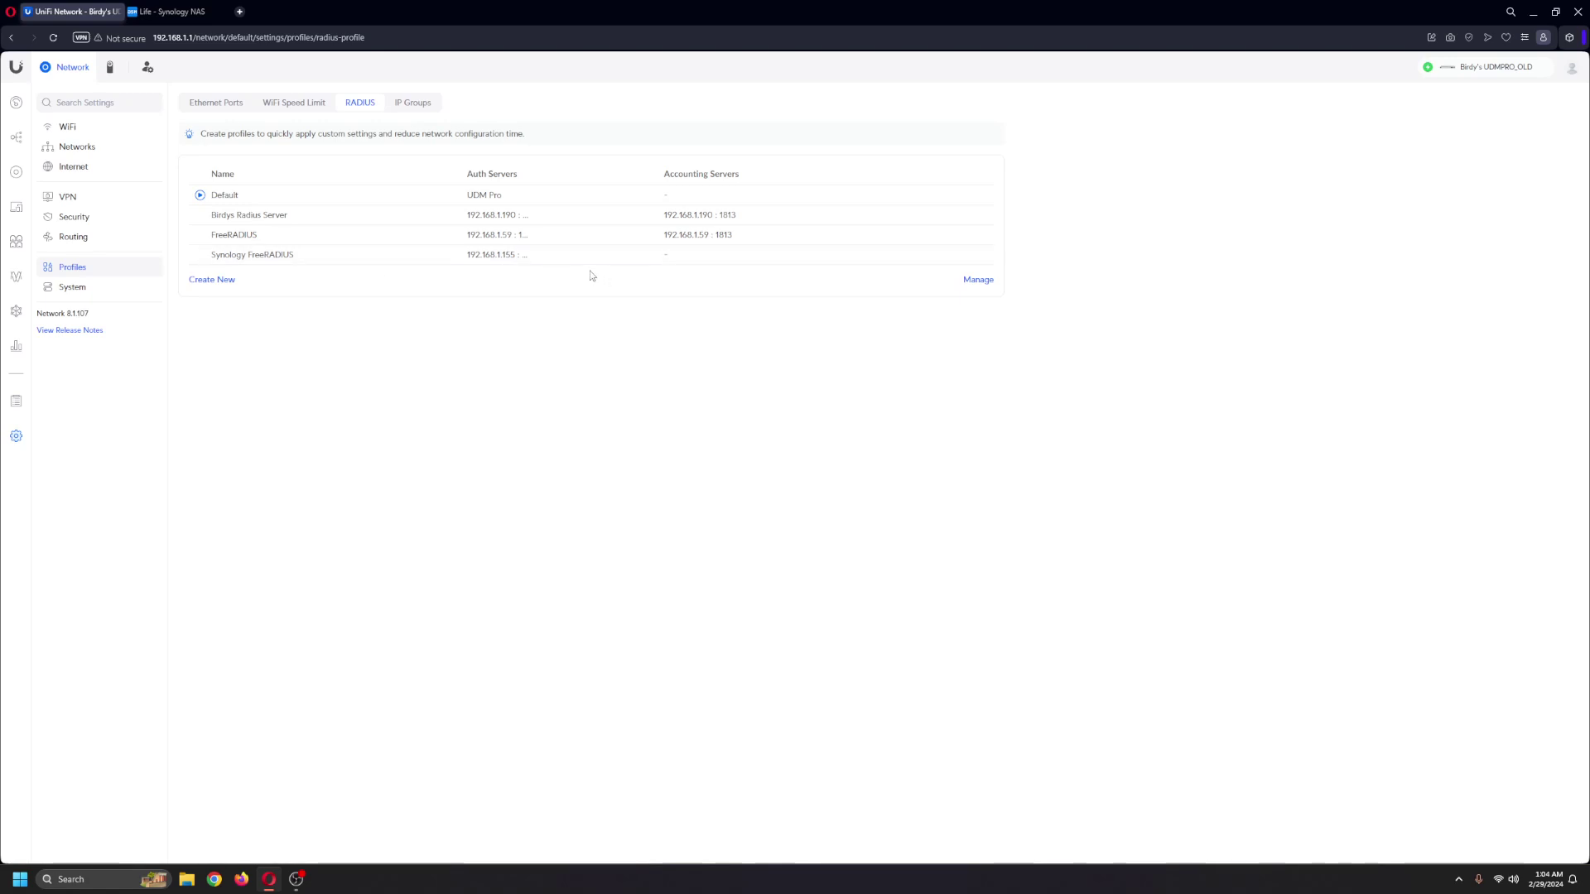
Step: Open the Synology FreeRADIUS profile and check its auth server 192.168.1.155
click(251, 259)
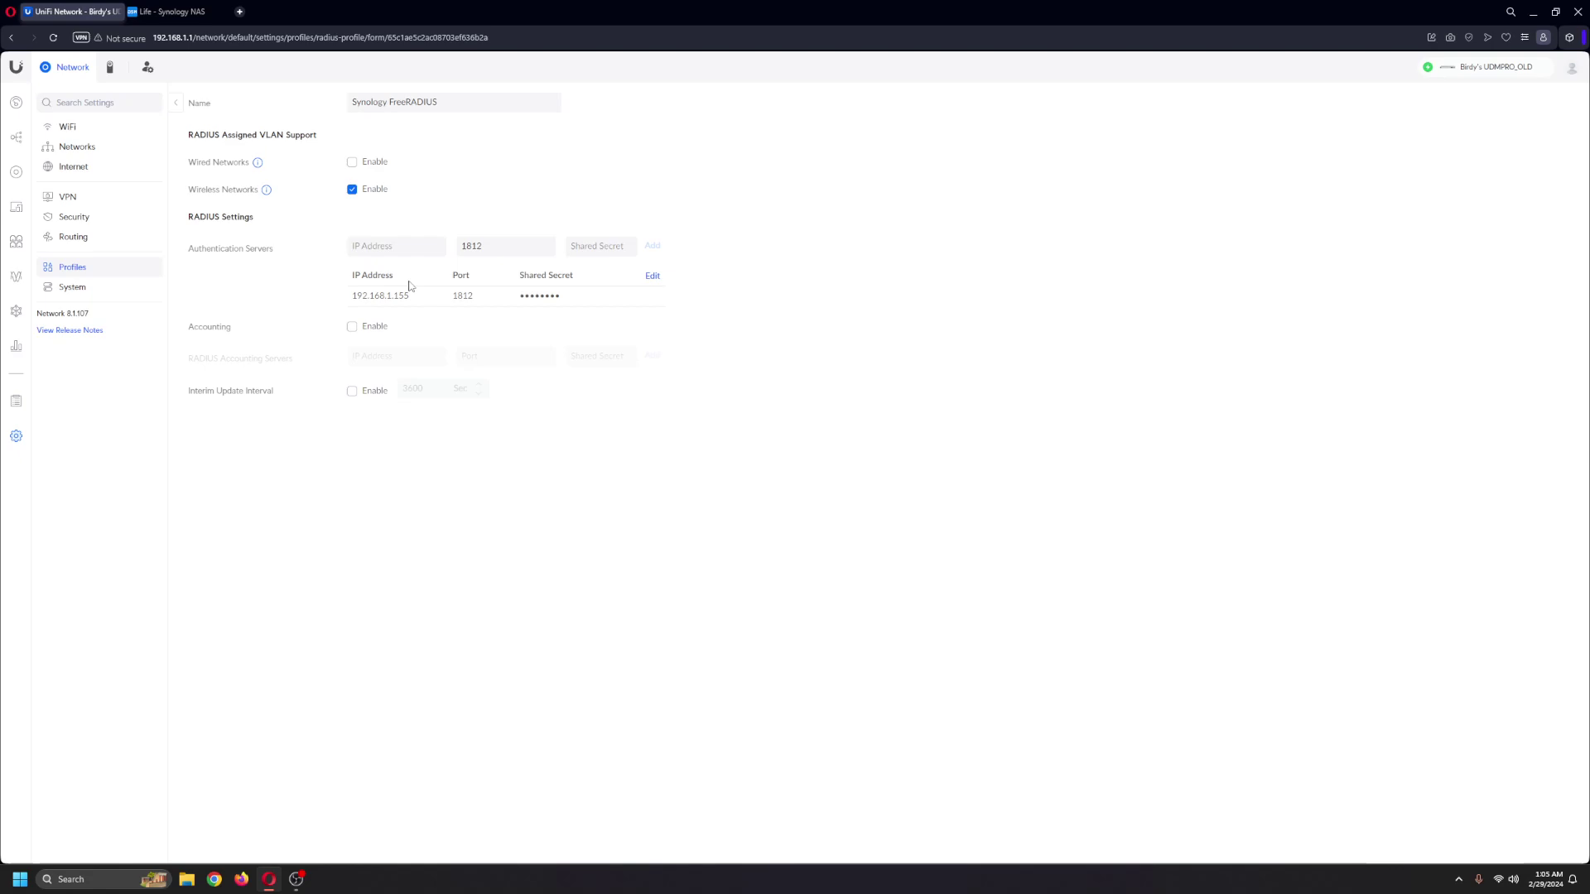
drag(352, 302, 414, 299)
click(626, 530)
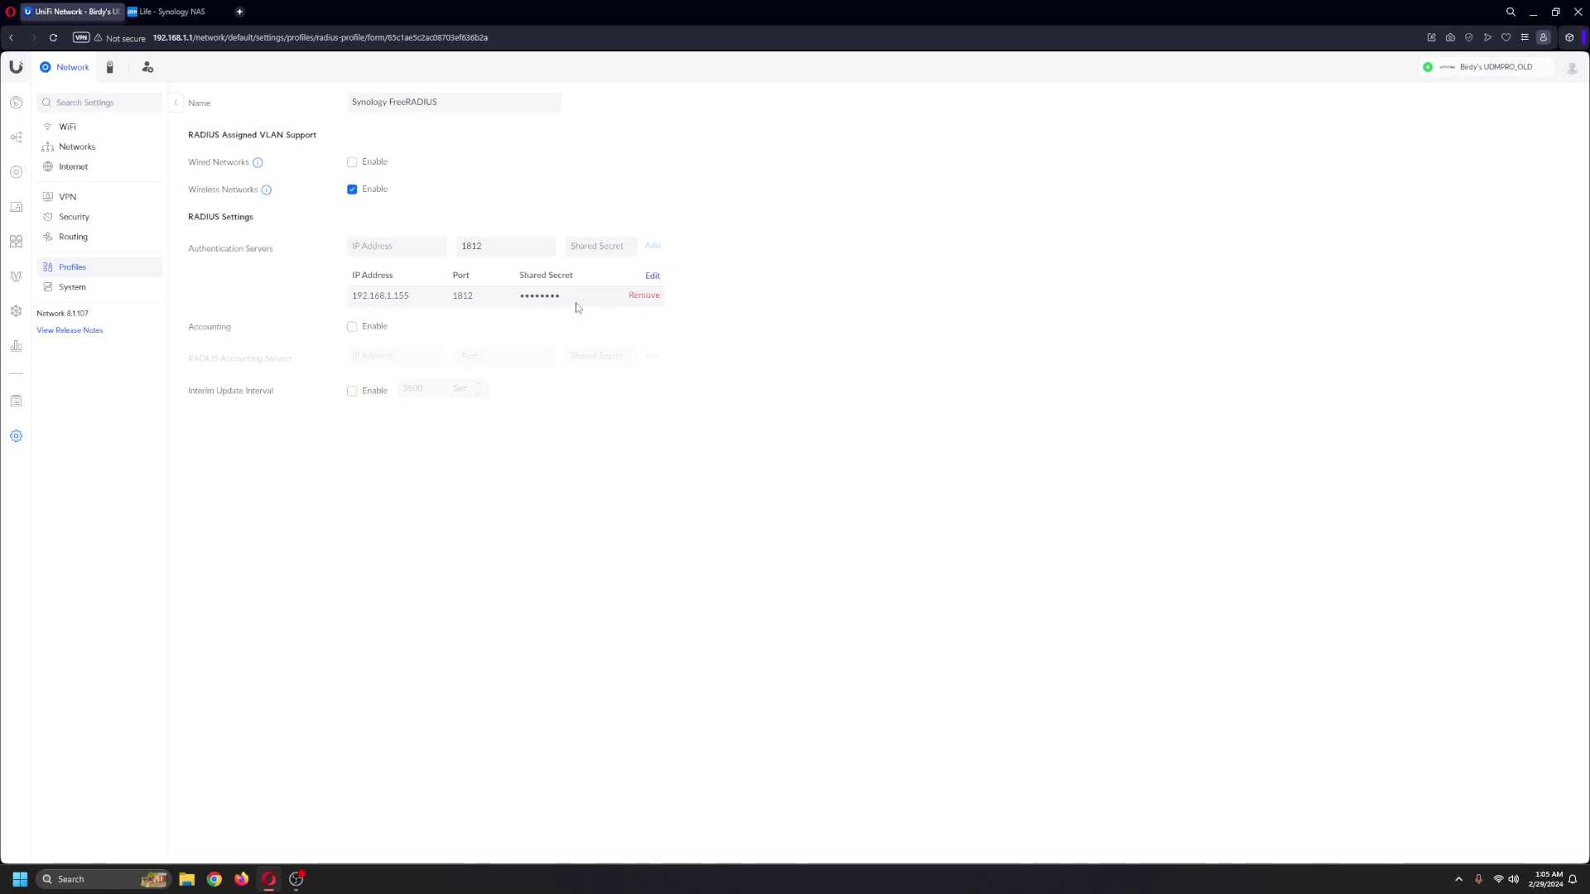
Step: Compare the profile against the Synology tab, return to the profiles list, and minimize the browser
click(170, 12)
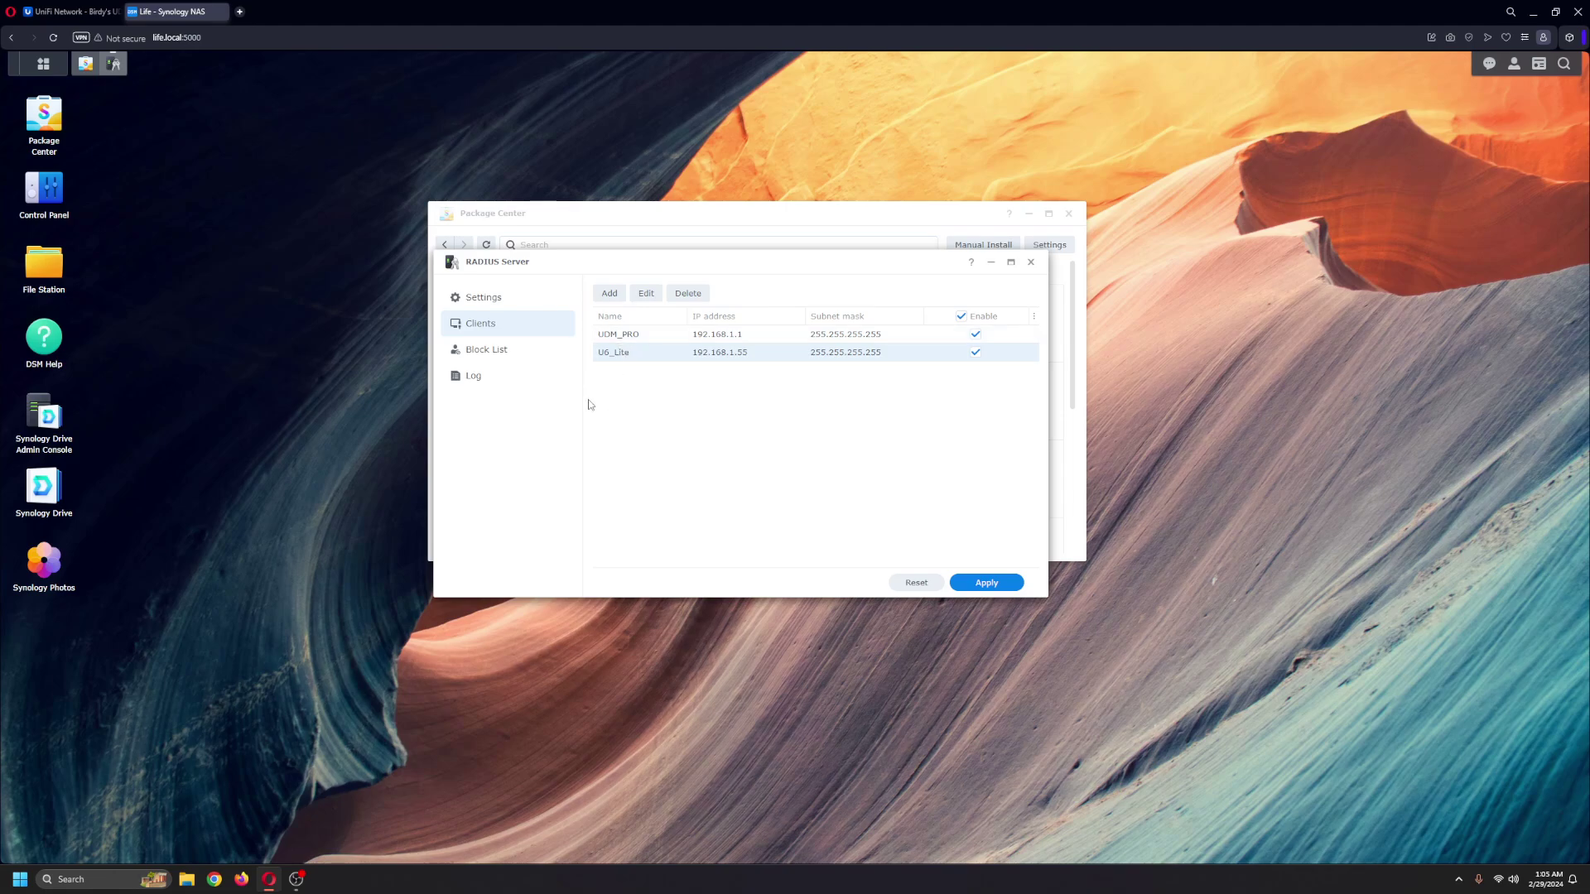
click(106, 11)
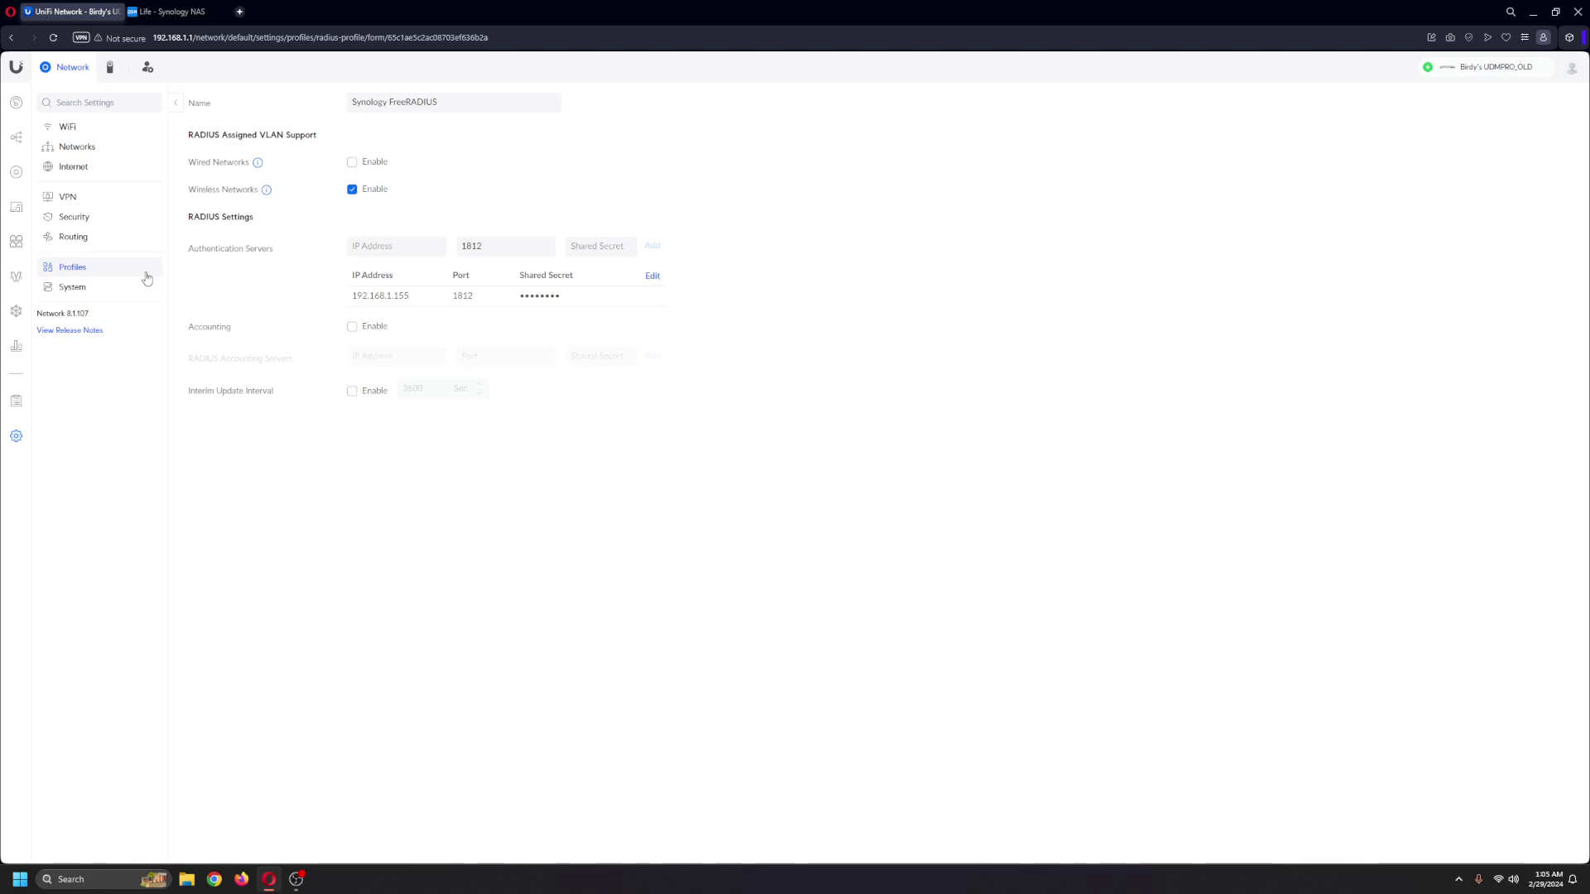
click(78, 274)
click(174, 11)
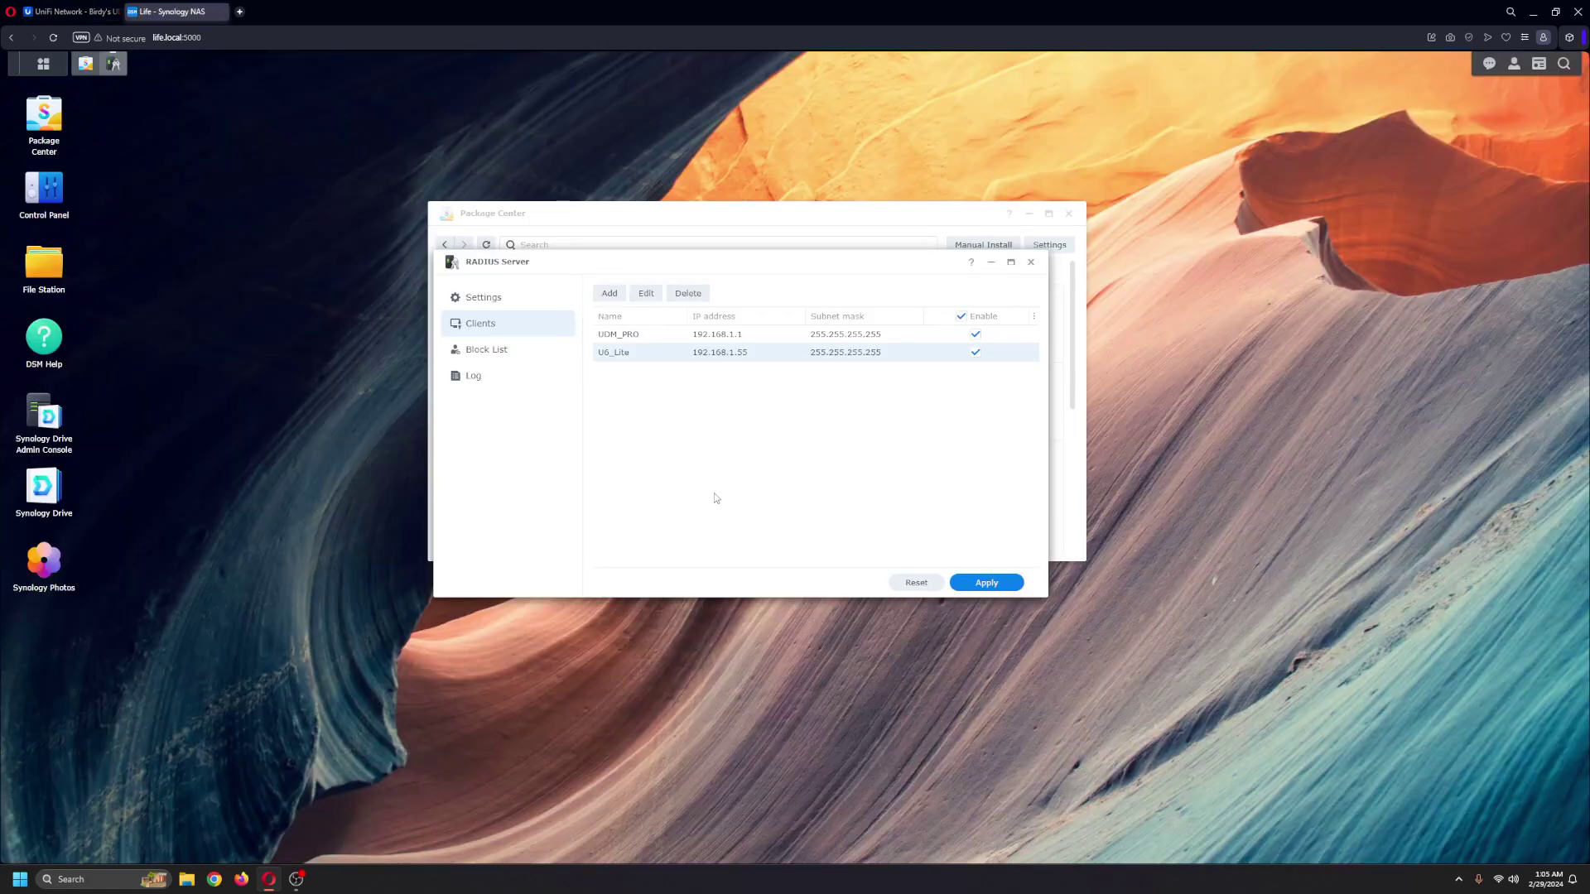
click(1532, 12)
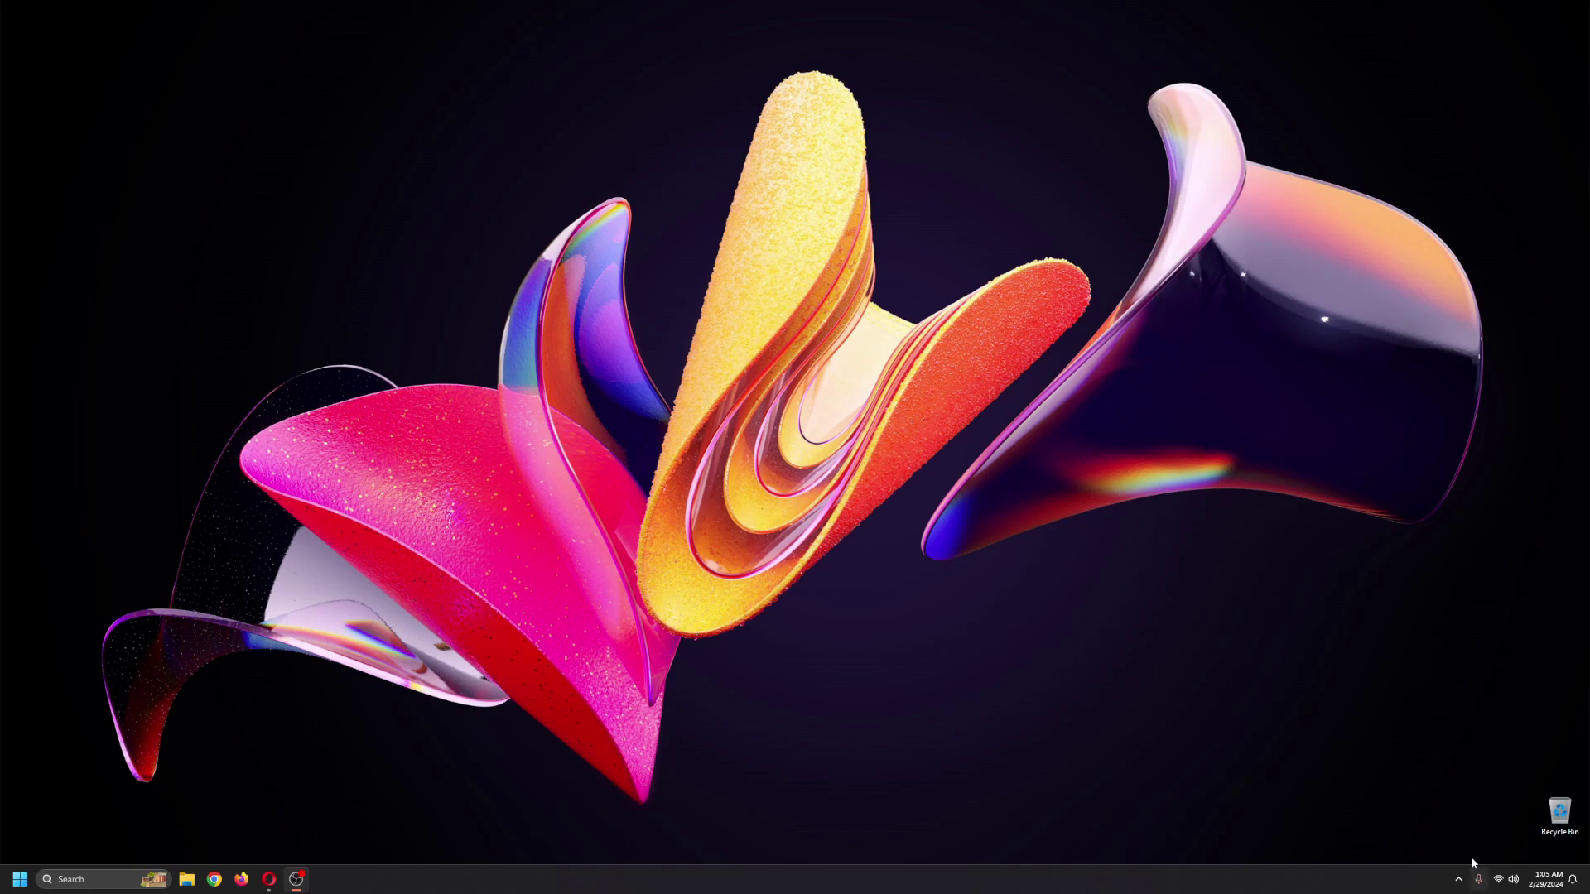
Step: Open Windows Quick Settings from the system tray network icon
click(1499, 882)
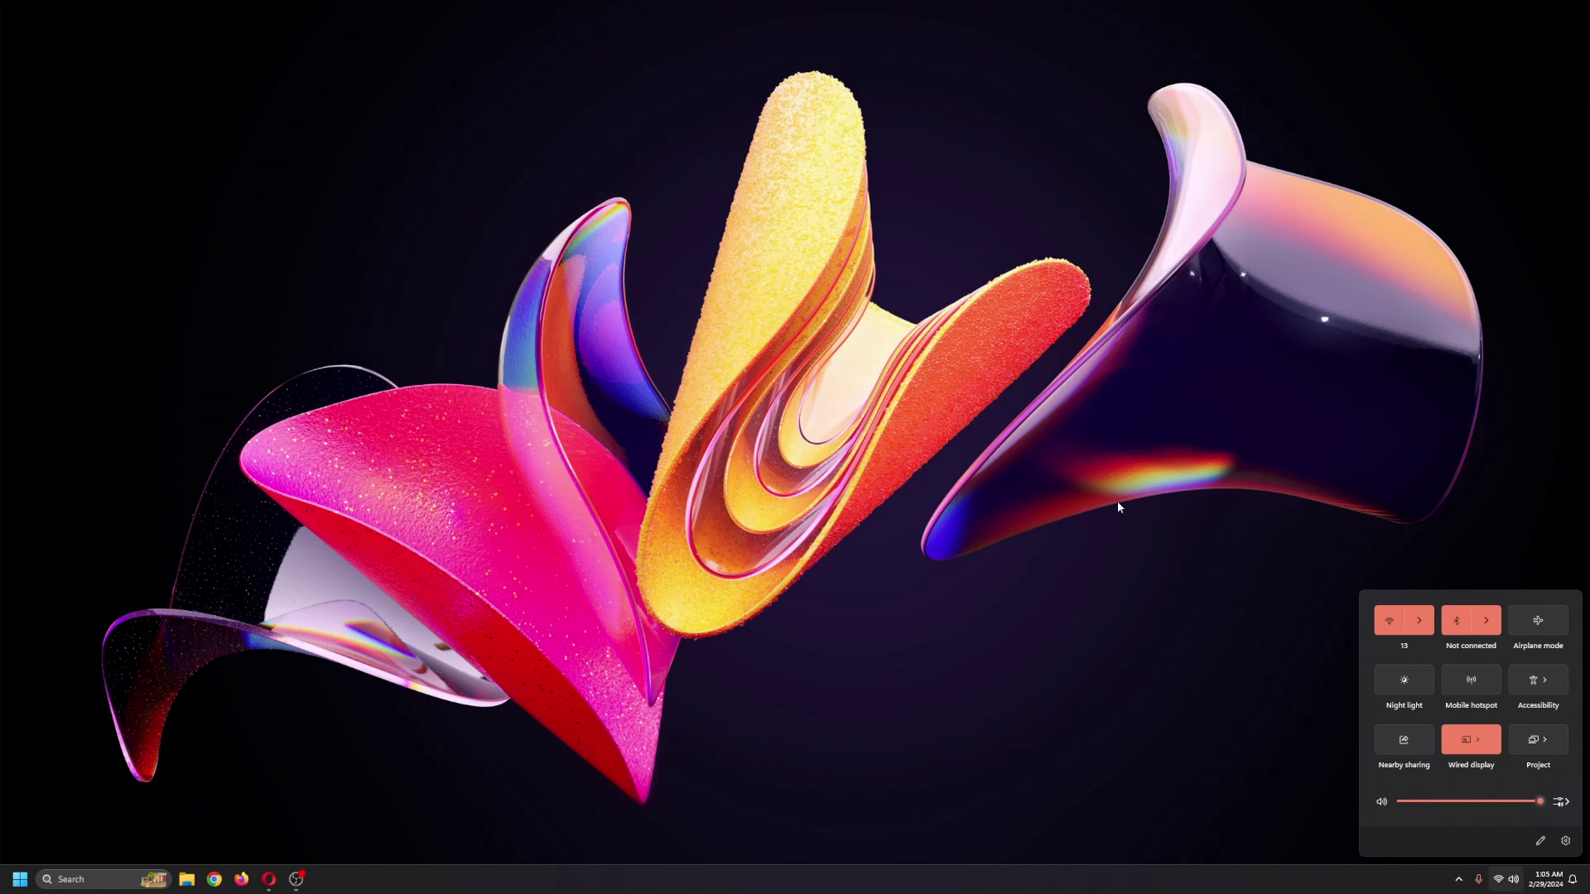
Step: Toggle Wi-Fi off and on, then start connecting to the Radius Test network
click(1418, 623)
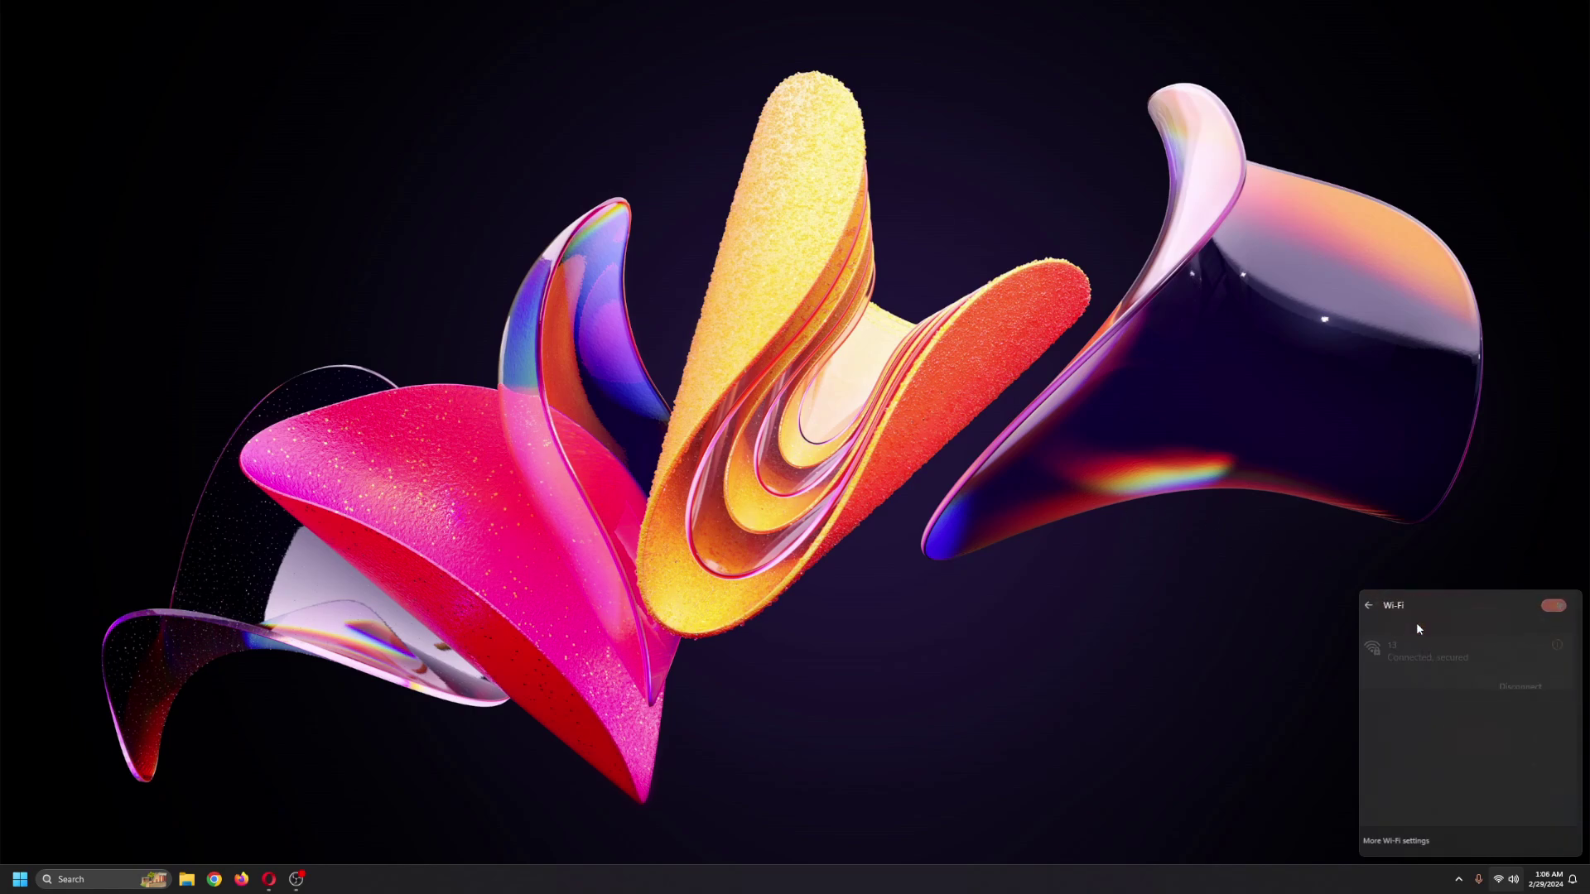
click(1561, 607)
click(1564, 609)
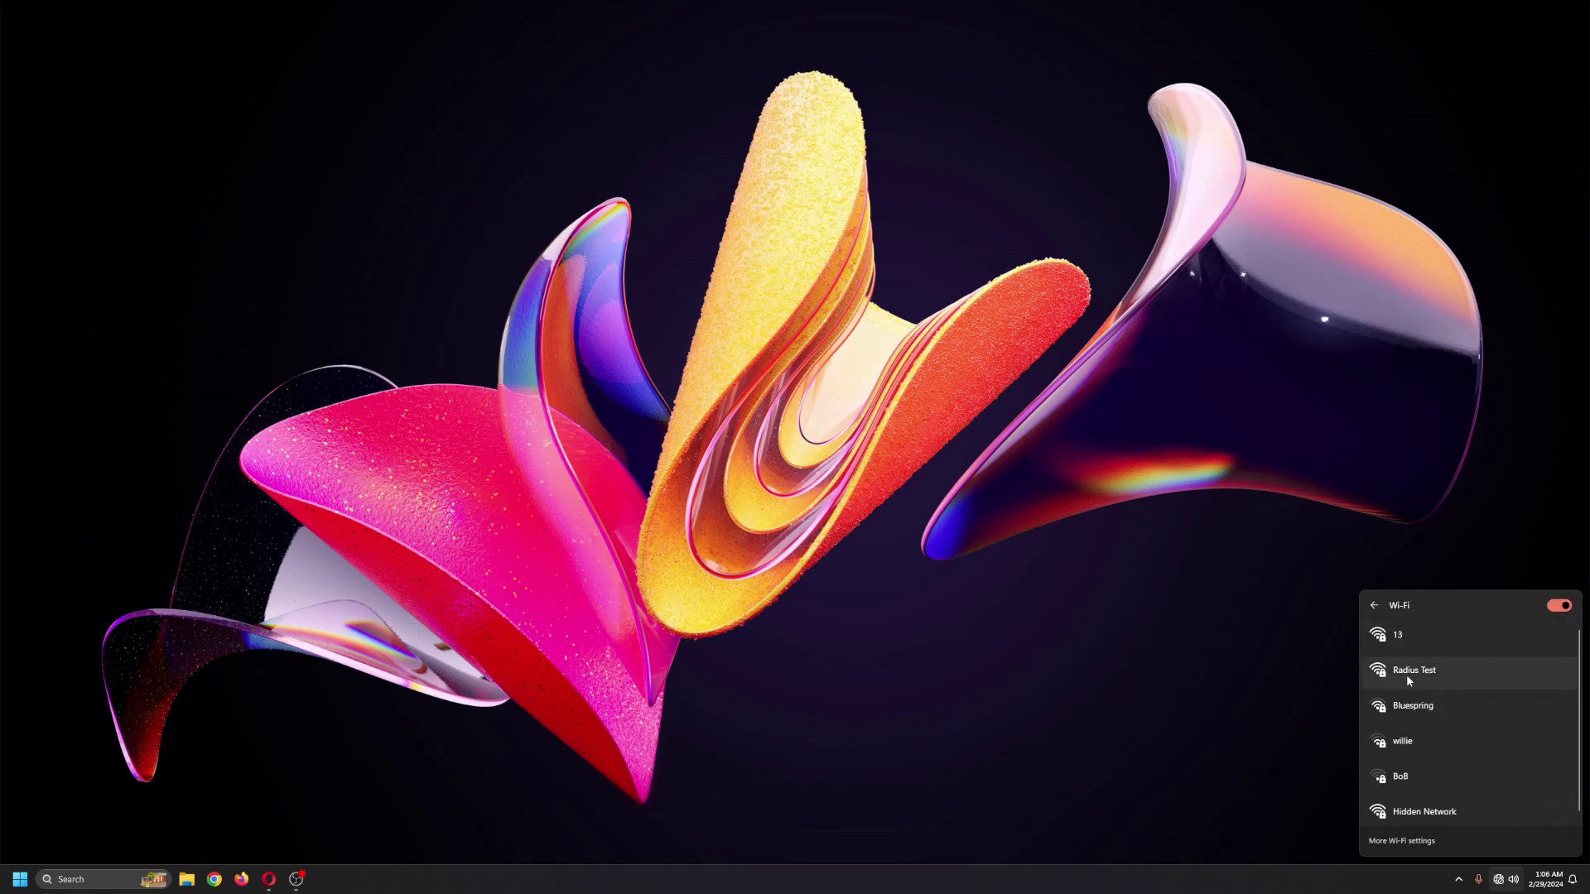
click(1407, 675)
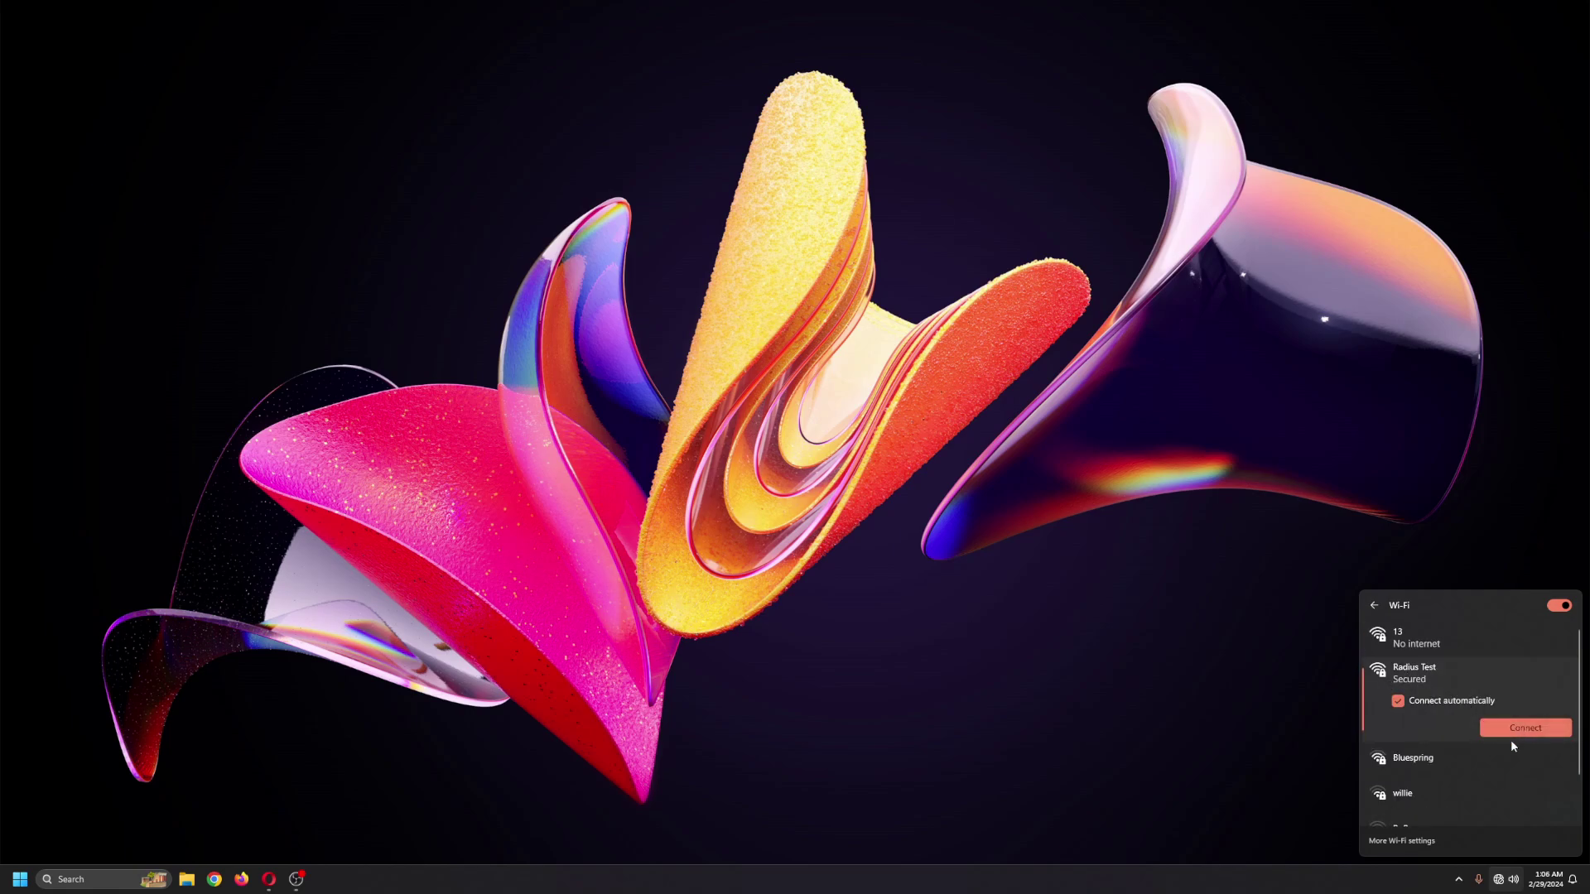
click(1526, 728)
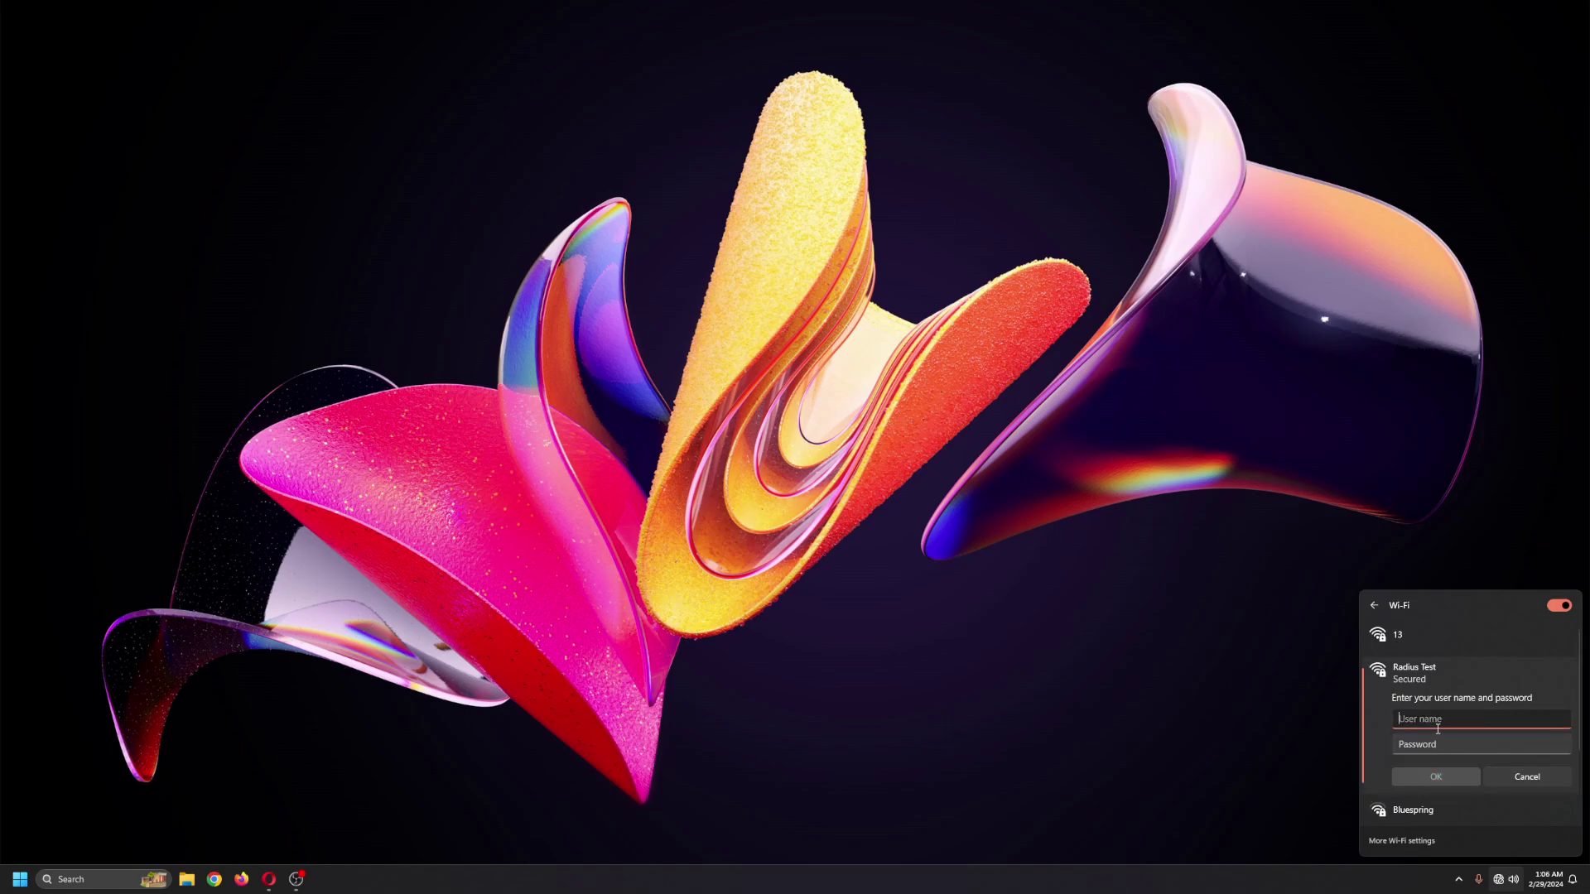
Step: Sign in with the test user's name and password and confirm the connection
text(testuser)
key(Tab)
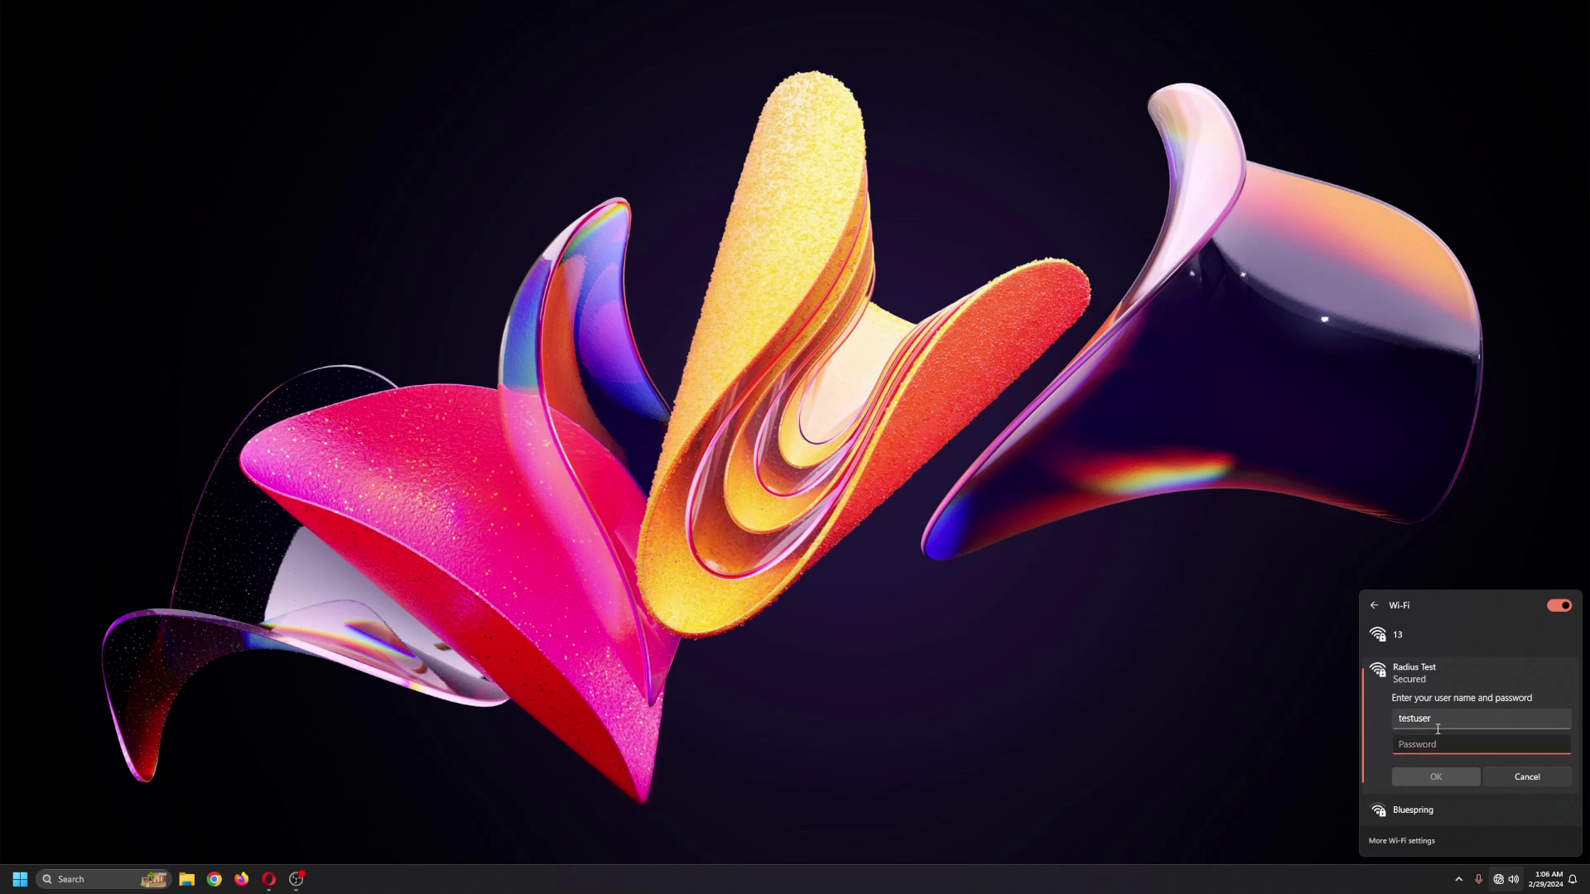
text(te)
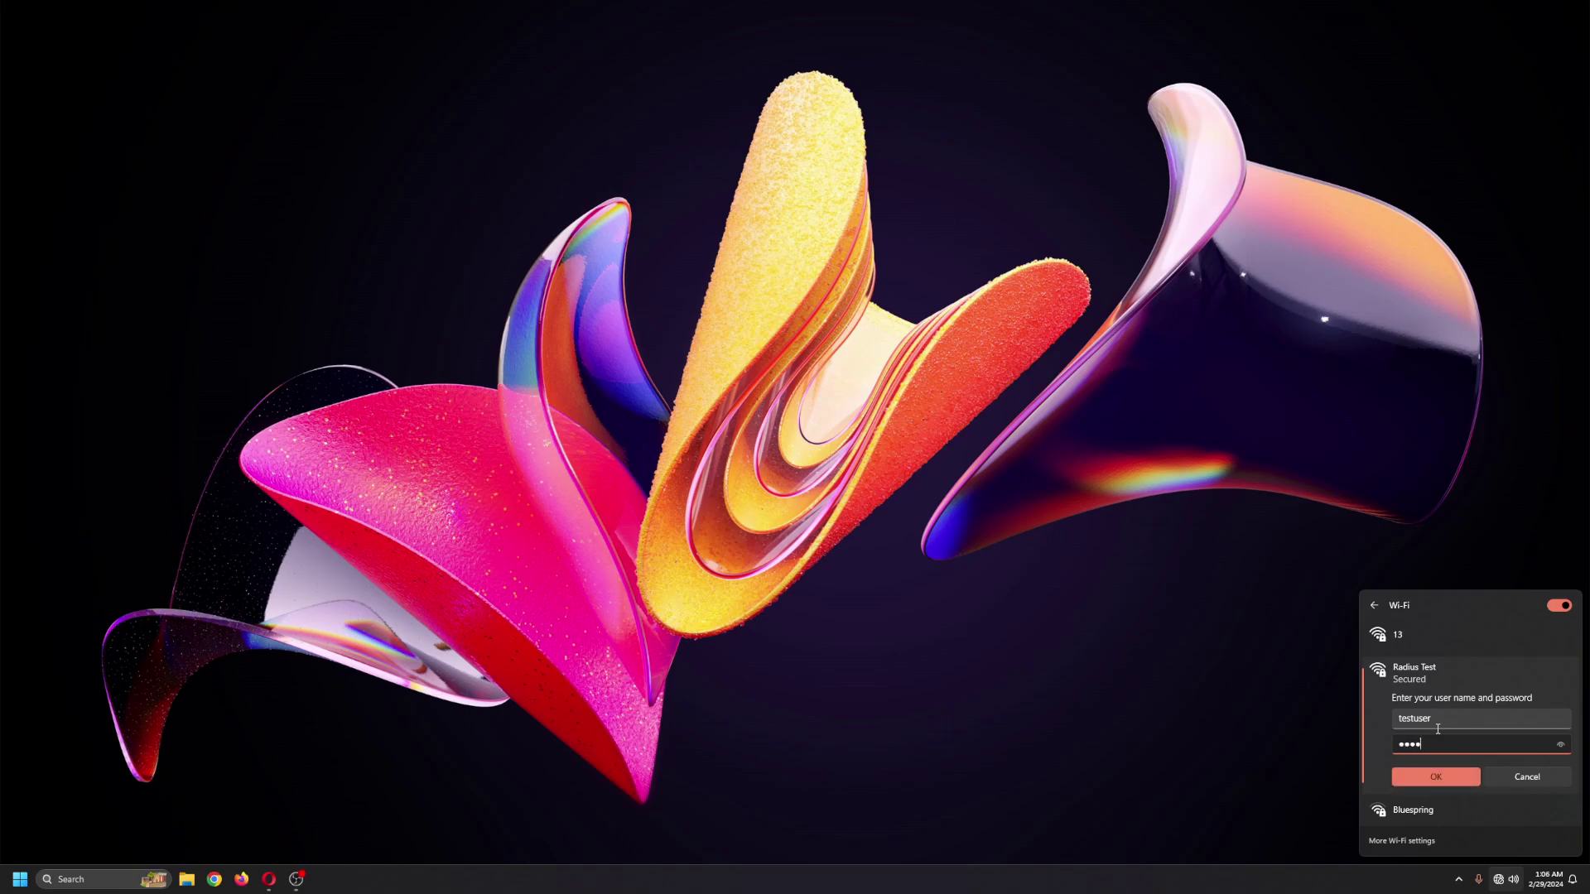
text(stuser1)
click(1433, 779)
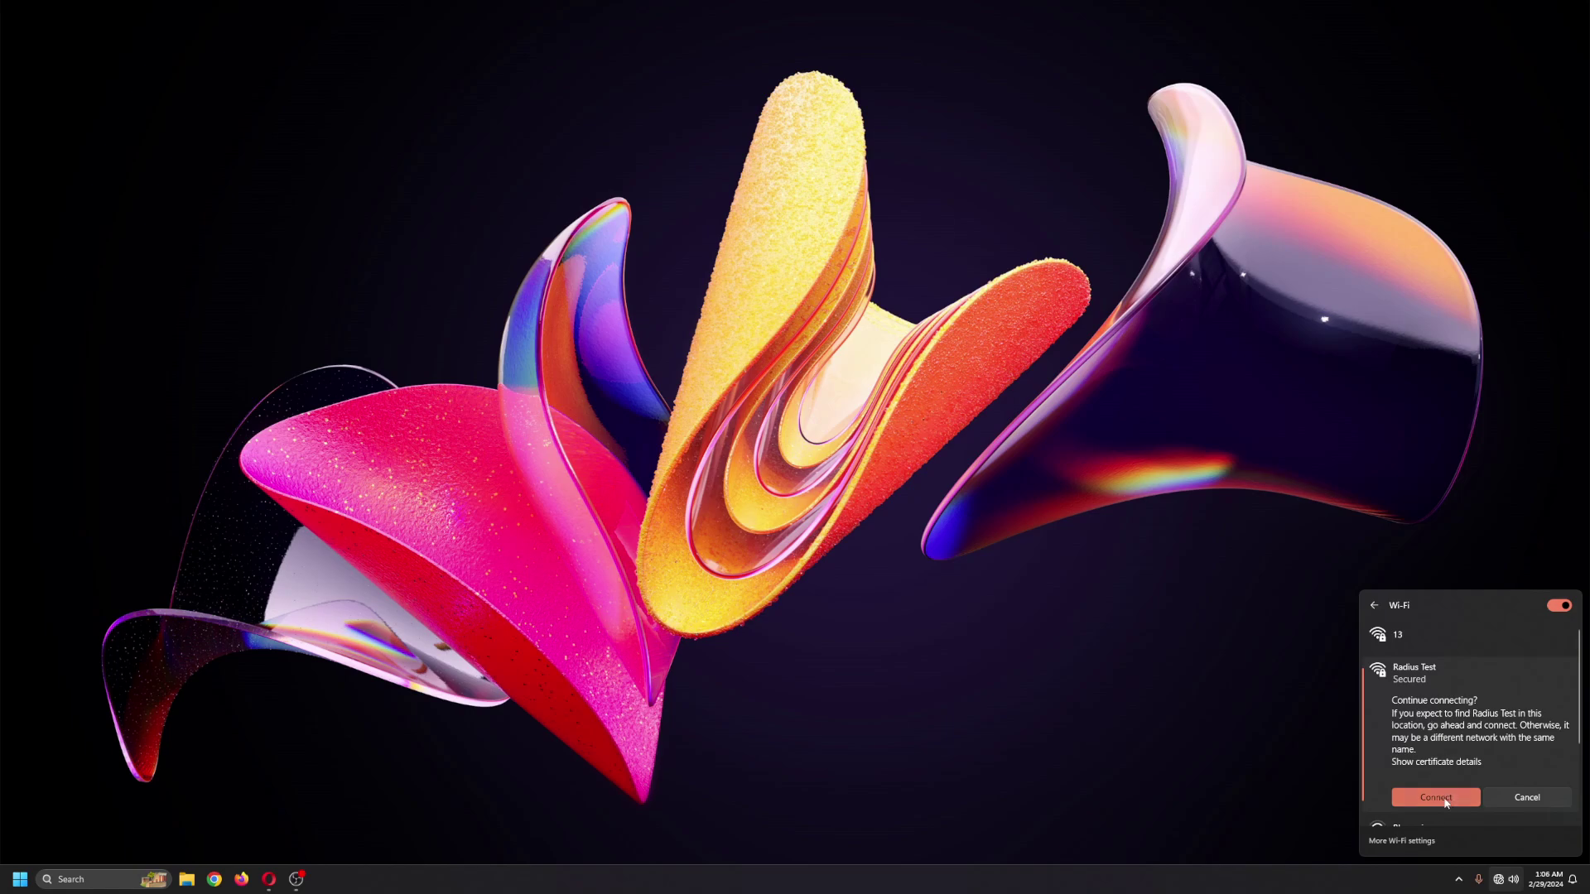
click(1440, 799)
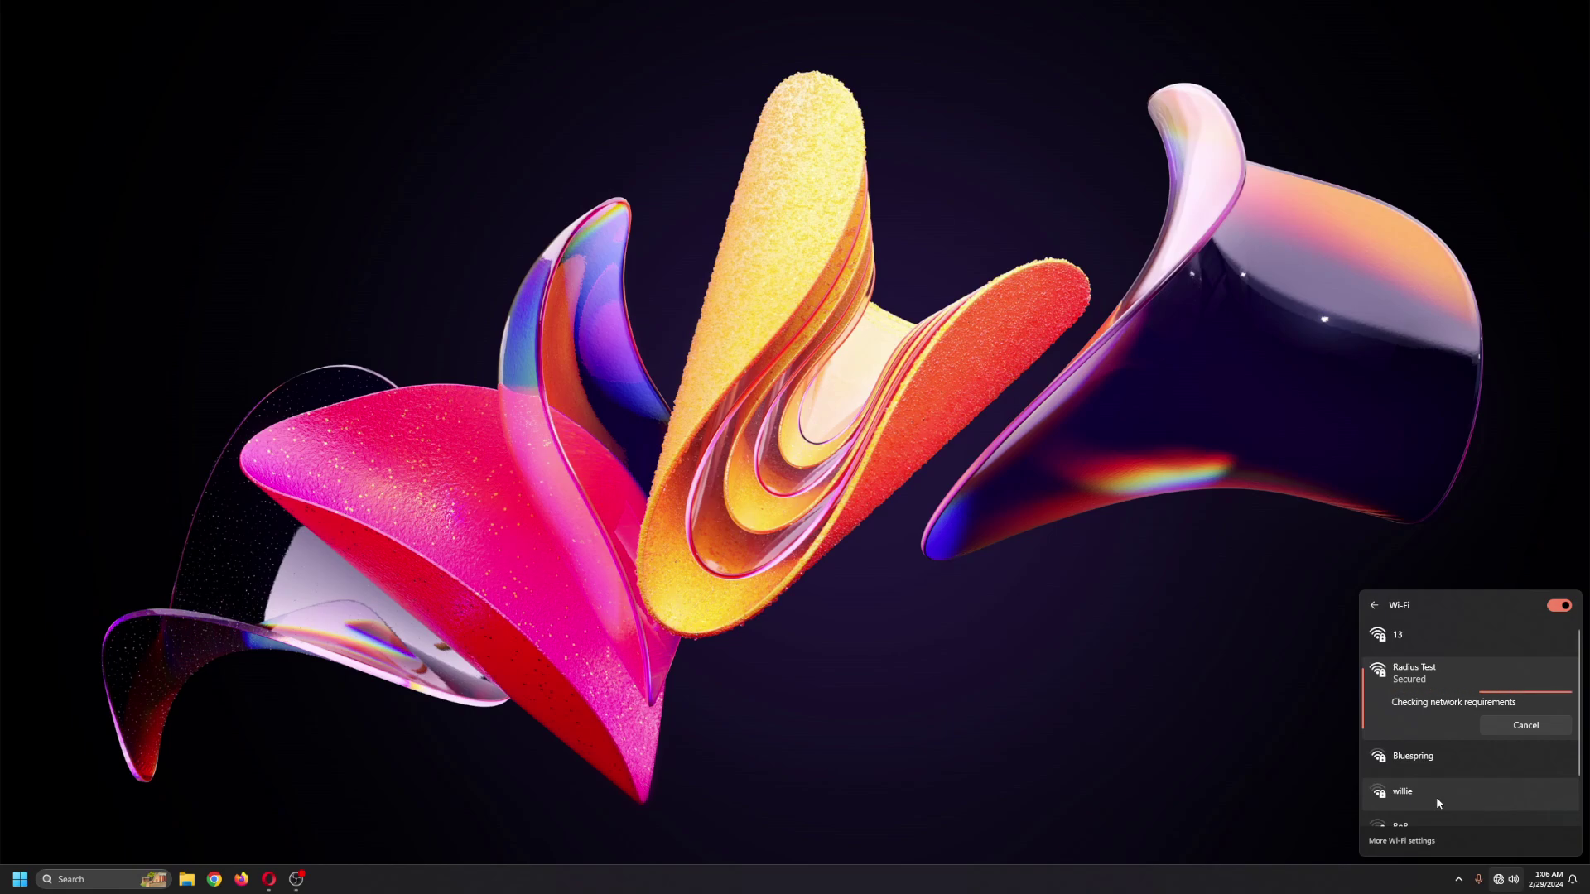